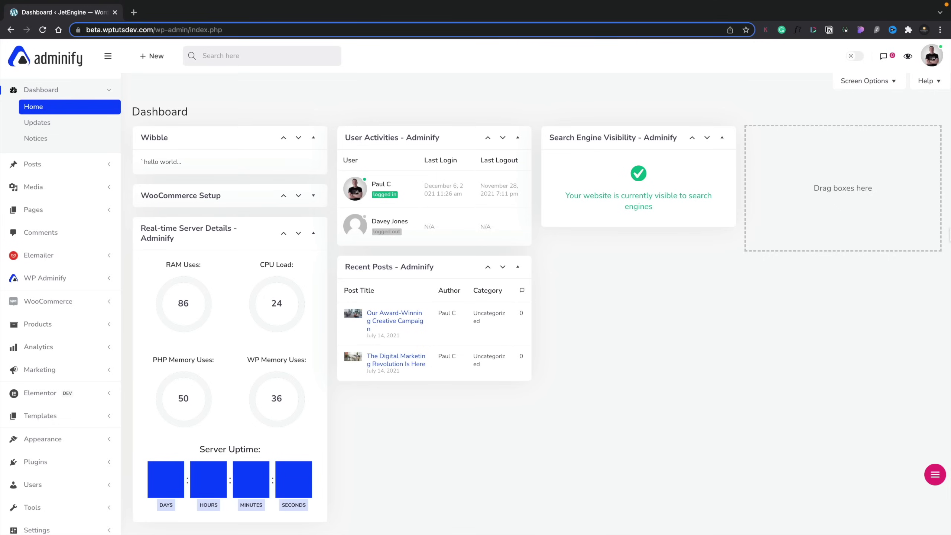
Step: Hide the Wibble box through the dashboard's box visibility options
left_click(885, 85)
left_click(889, 82)
left_click(883, 84)
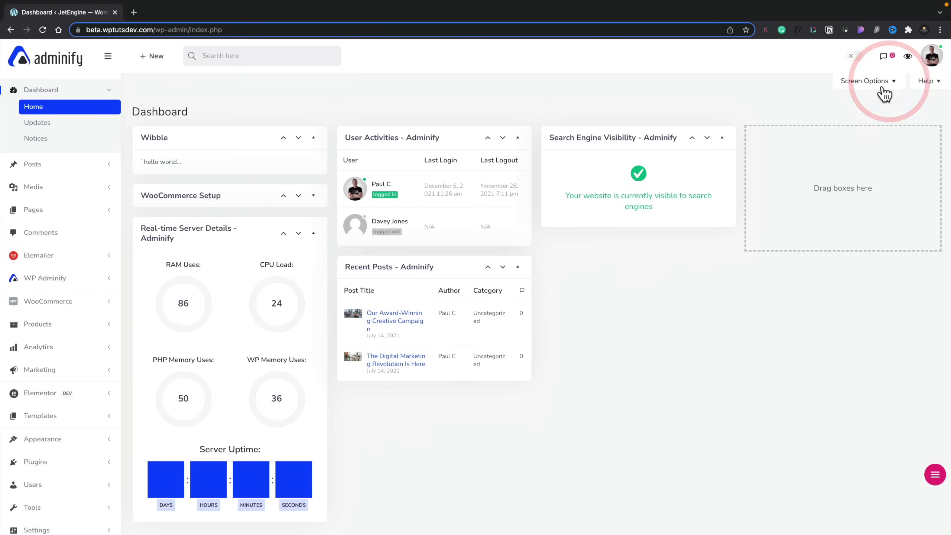
left_click(243, 126)
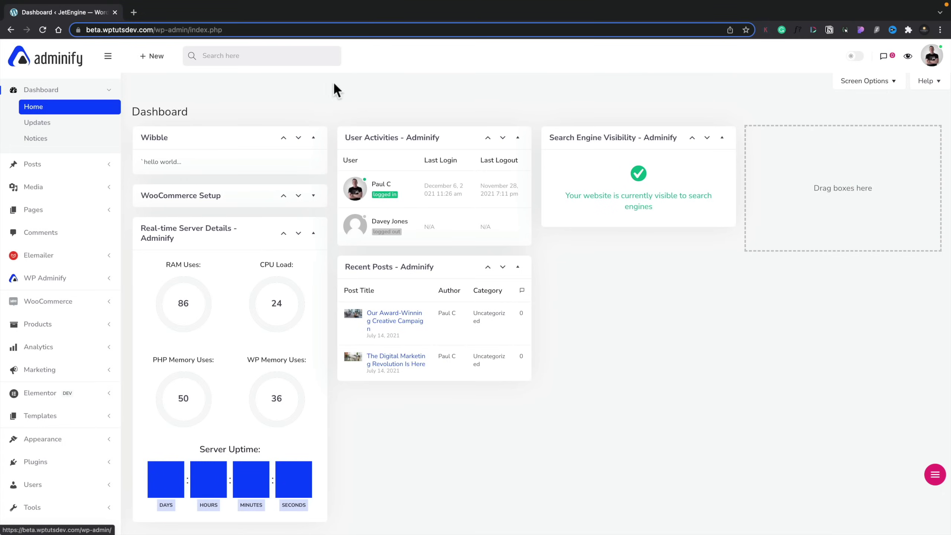
Step: Switch the admin to dark mode, check the footer, and reload the dashboard
left_click(857, 57)
left_click(857, 57)
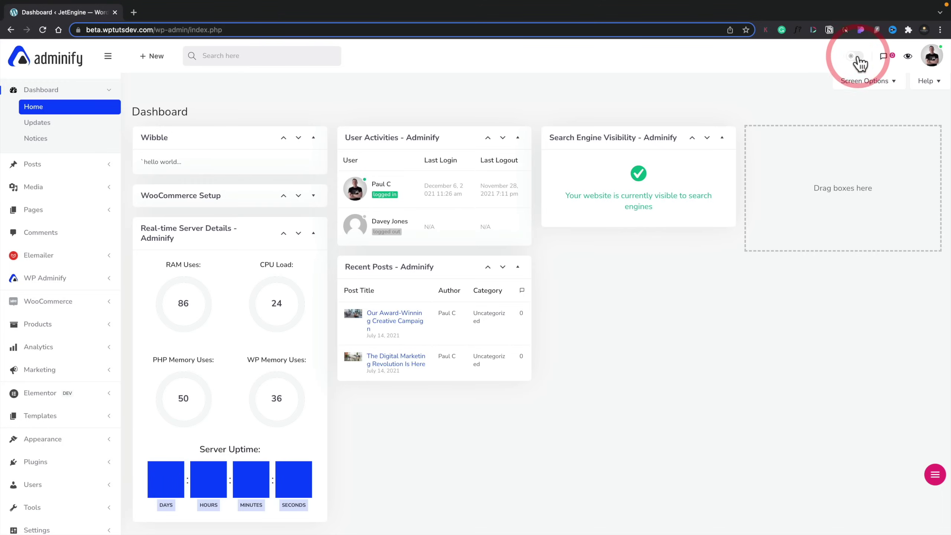
left_click(858, 58)
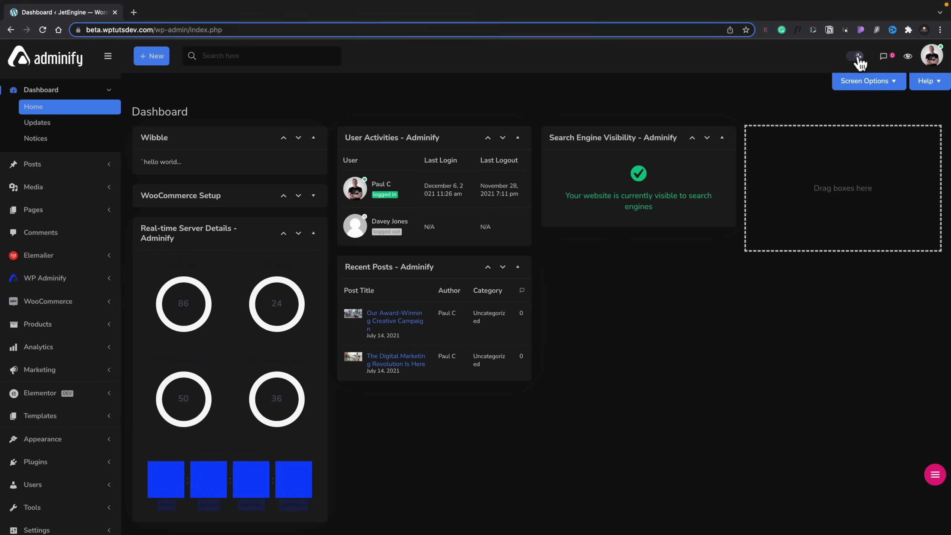
scroll(604, 365, "down", 2)
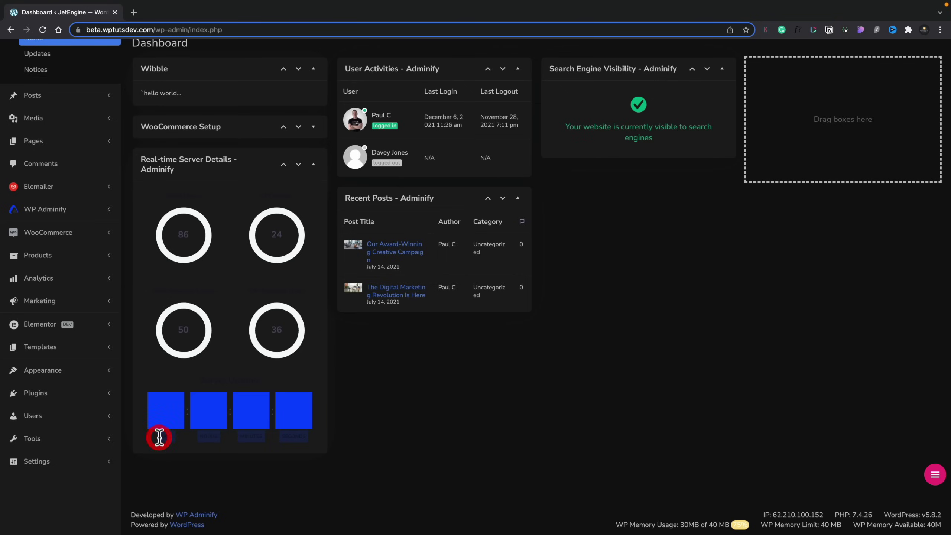
left_click(364, 395)
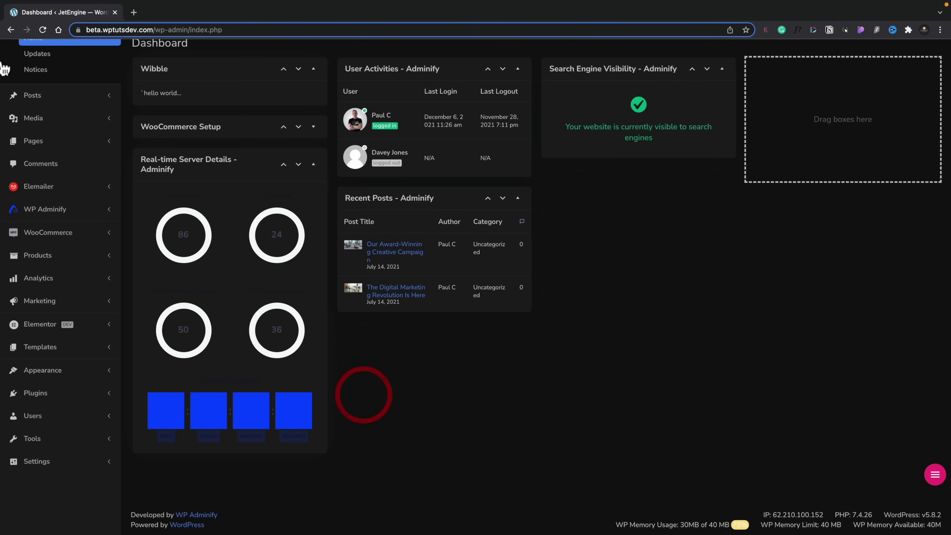
left_click(42, 30)
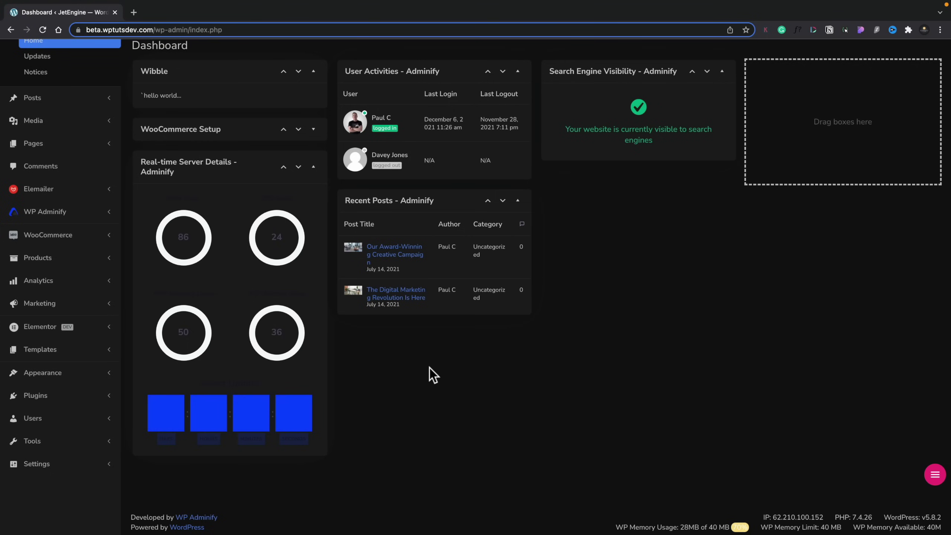
mouse_move(61, 221)
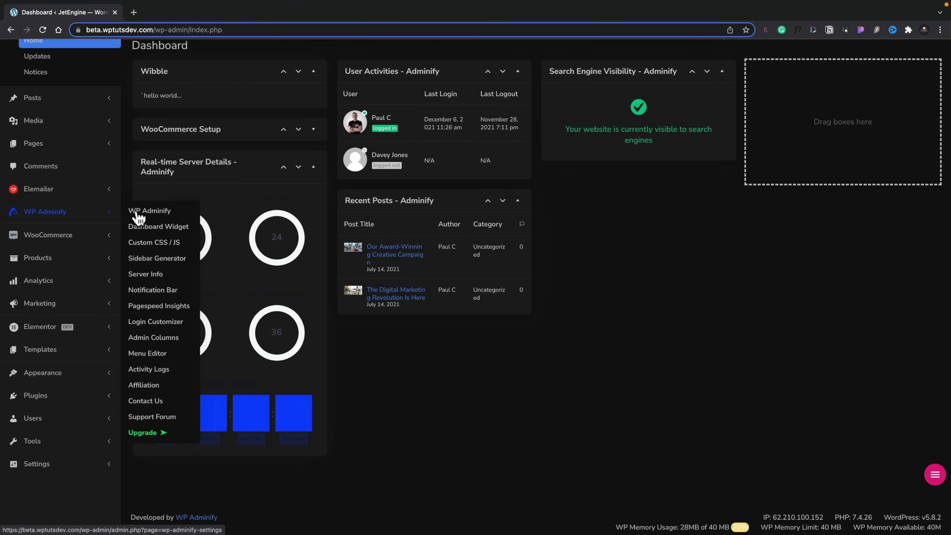
Step: Review the enabled modules on the WP Adminify settings page, then open Media Library in a new tab
left_click(137, 215)
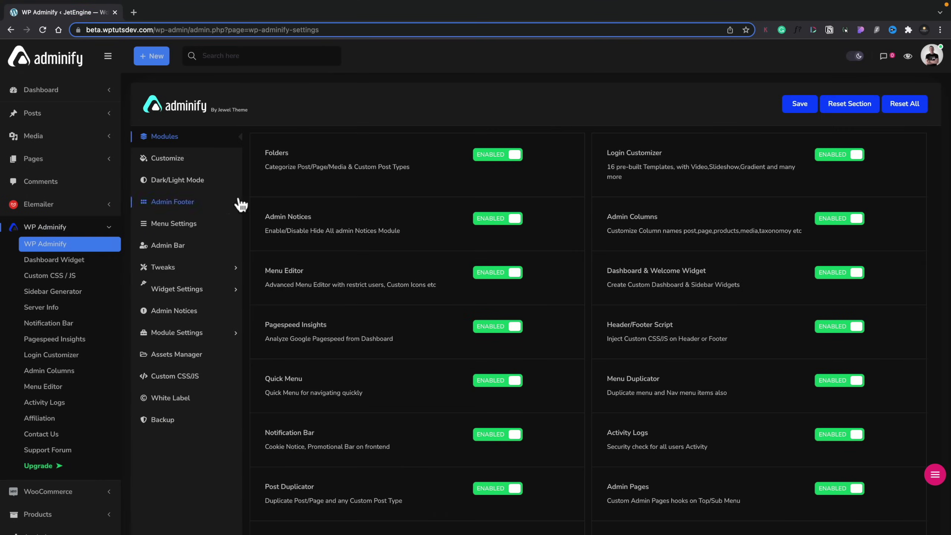
scroll(415, 247, "down", 2)
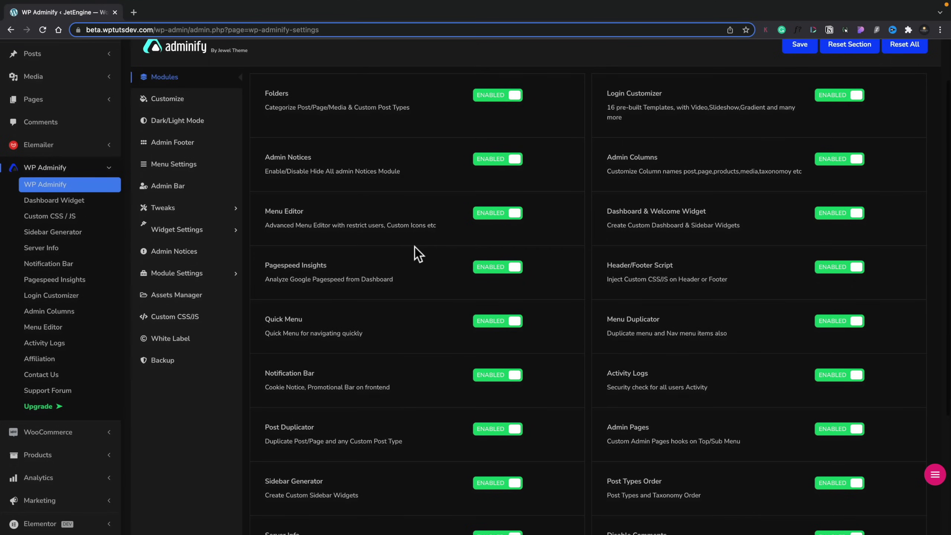
scroll(415, 247, "down", 1)
scroll(415, 247, "up", 2)
scroll(415, 247, "up", 1)
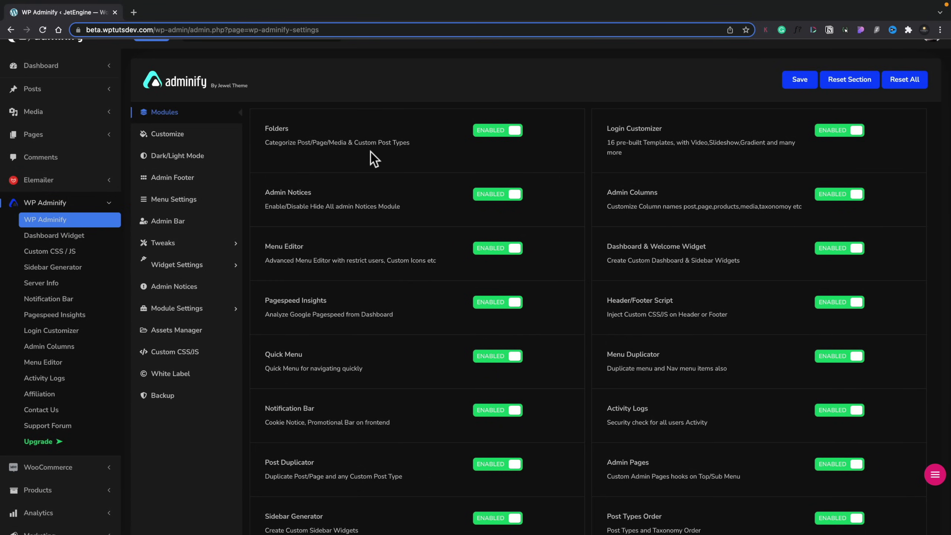
mouse_move(74, 117)
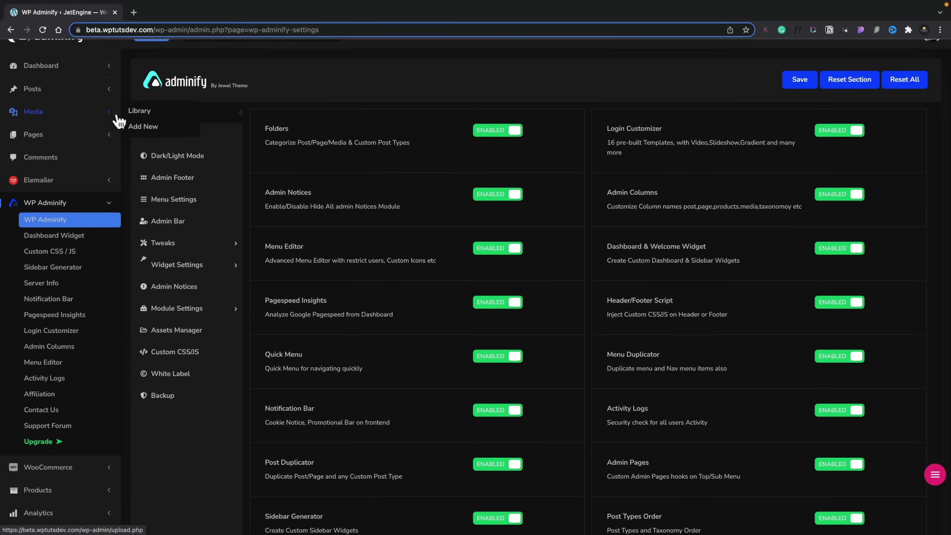
left_click(133, 111, "super")
left_click(161, 13)
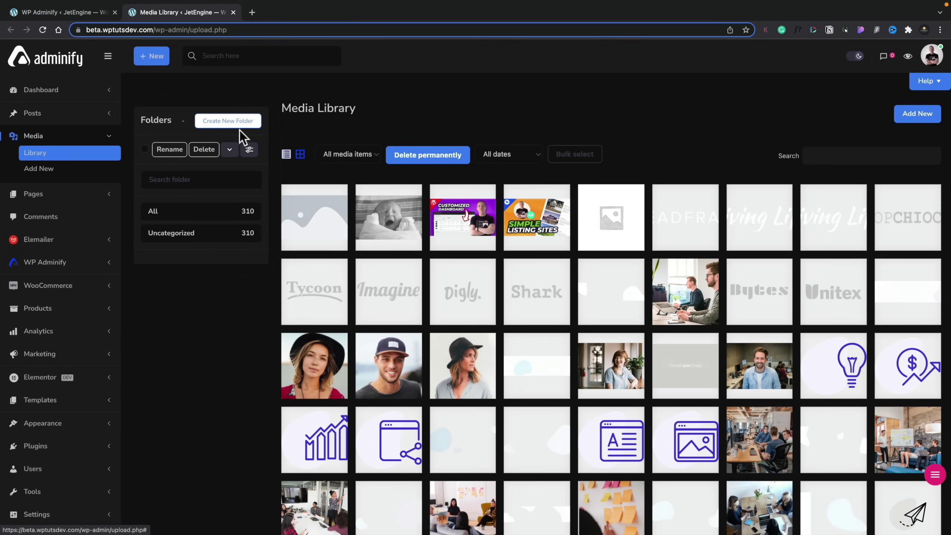
left_click(249, 150)
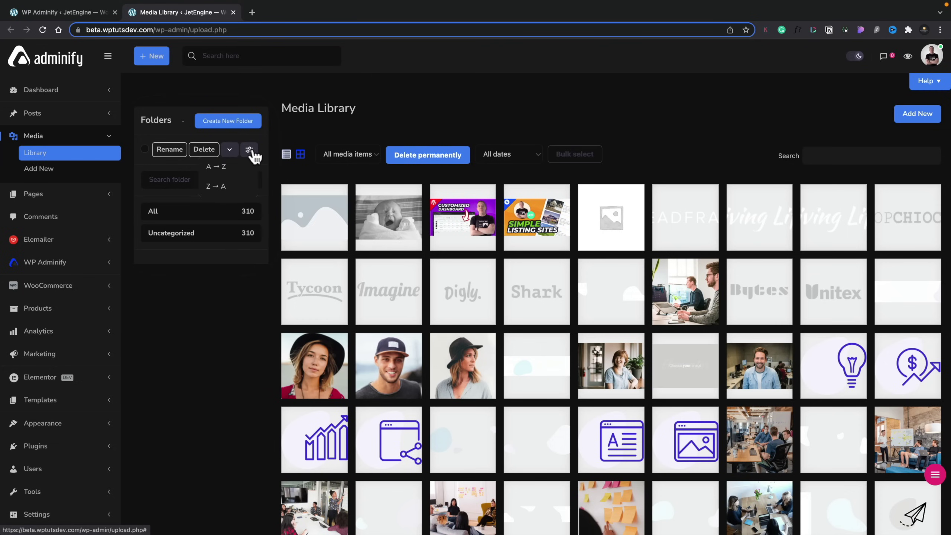
left_click(230, 151)
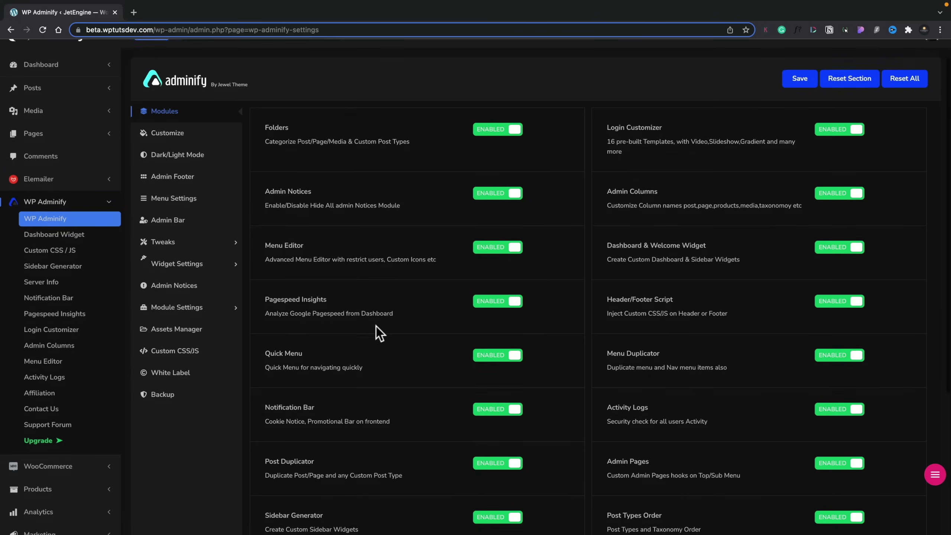
scroll(376, 326, "down", 2)
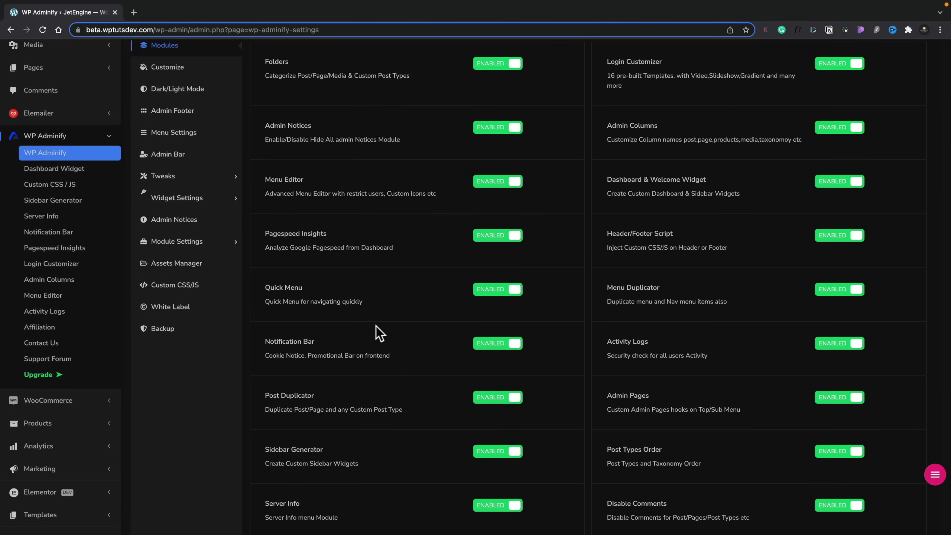
scroll(376, 326, "down", 3)
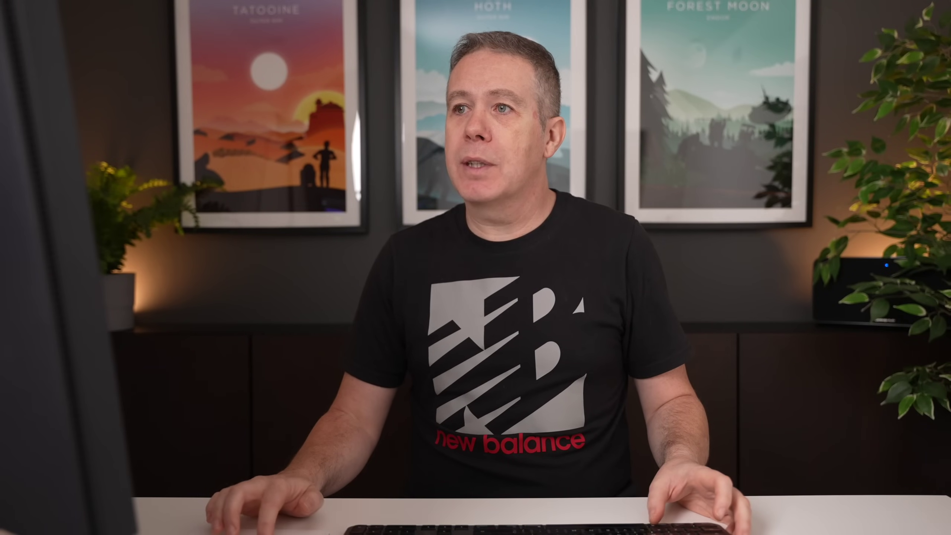
left_click(153, 14)
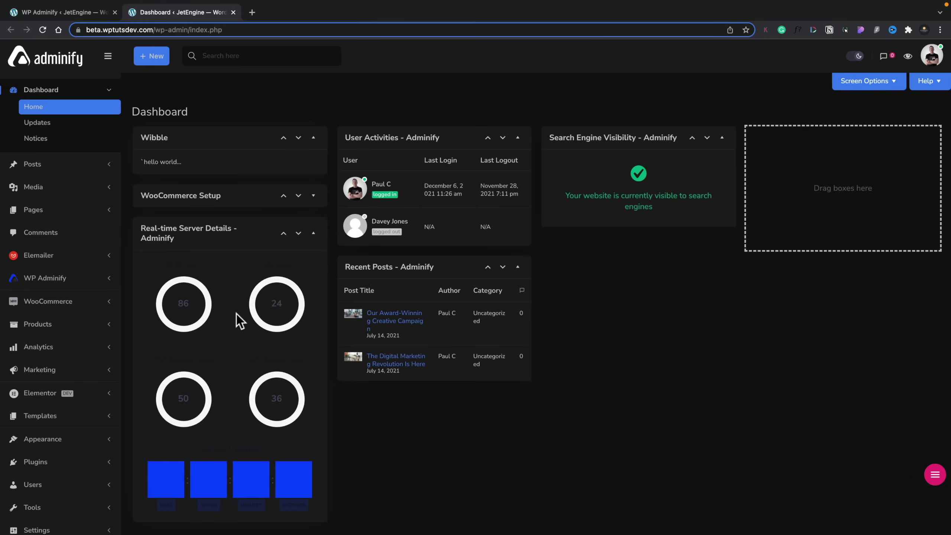
Step: Review the Dashboard footer's memory and IP details, then return to the WP Adminify settings tab
scroll(655, 415, "down", 2)
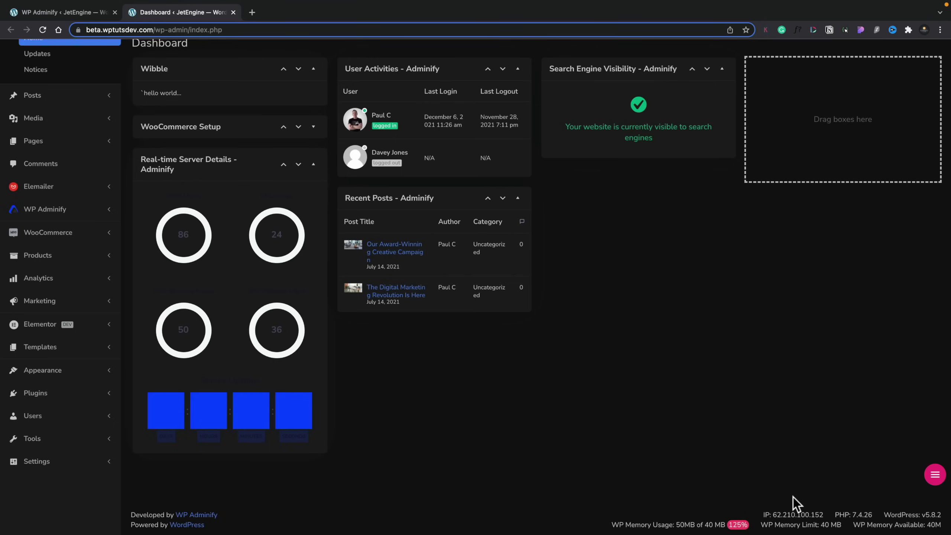
scroll(793, 497, "up", 2)
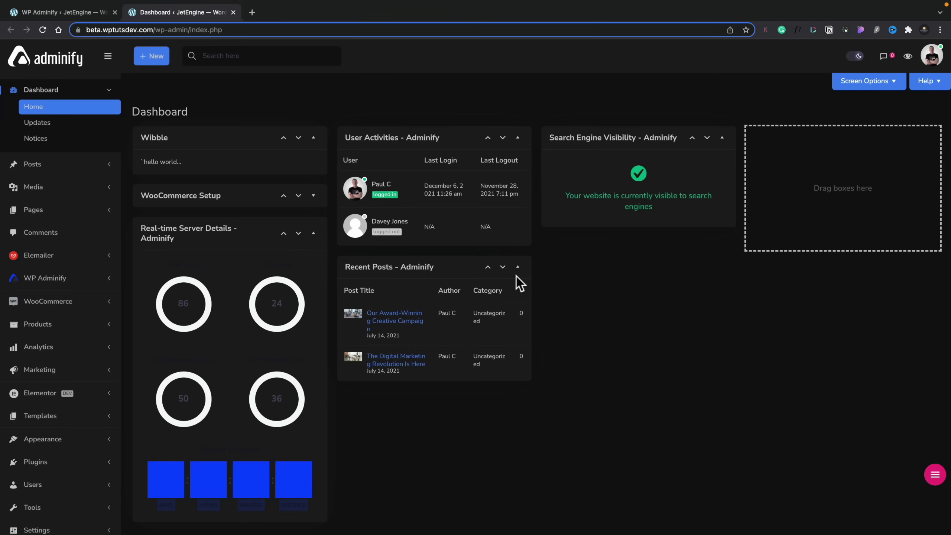
left_click(63, 12)
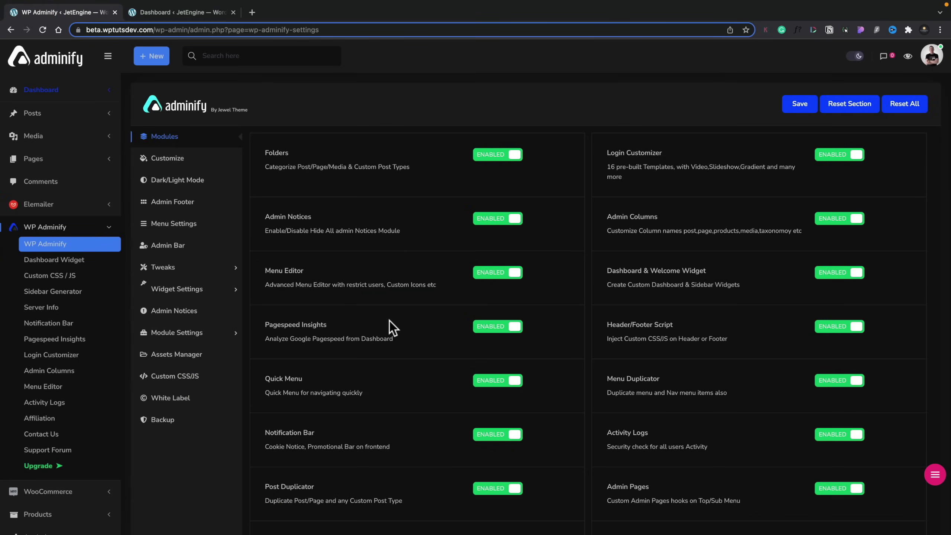
Step: Open Admin Columns to list the Post columns: Title, Author, Categories, Tags, Folders, Comments, Date
scroll(390, 321, "down", 4)
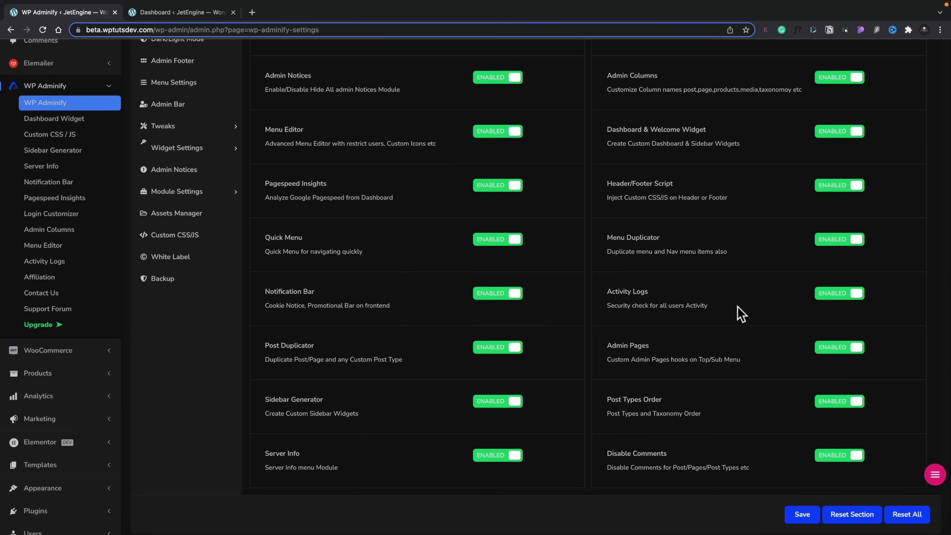
scroll(738, 293, "up", 2)
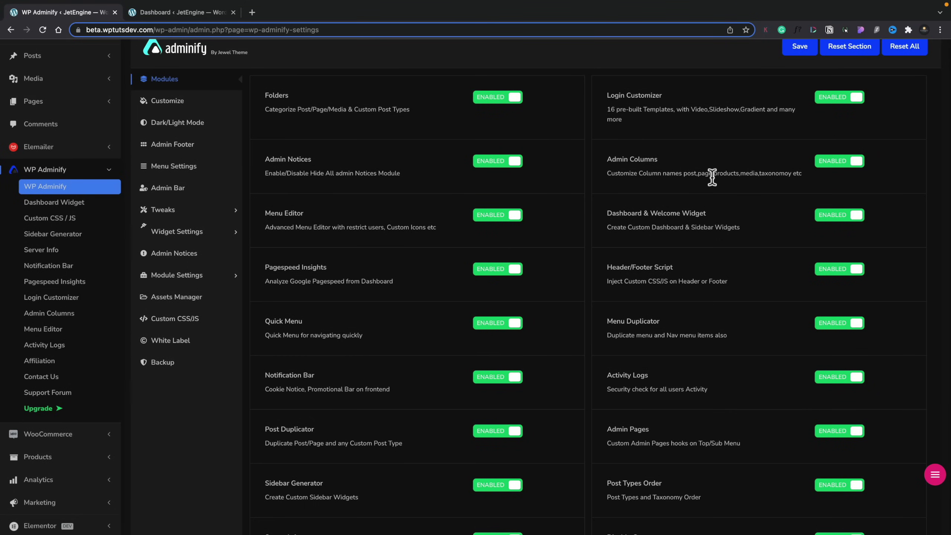
left_click(44, 319)
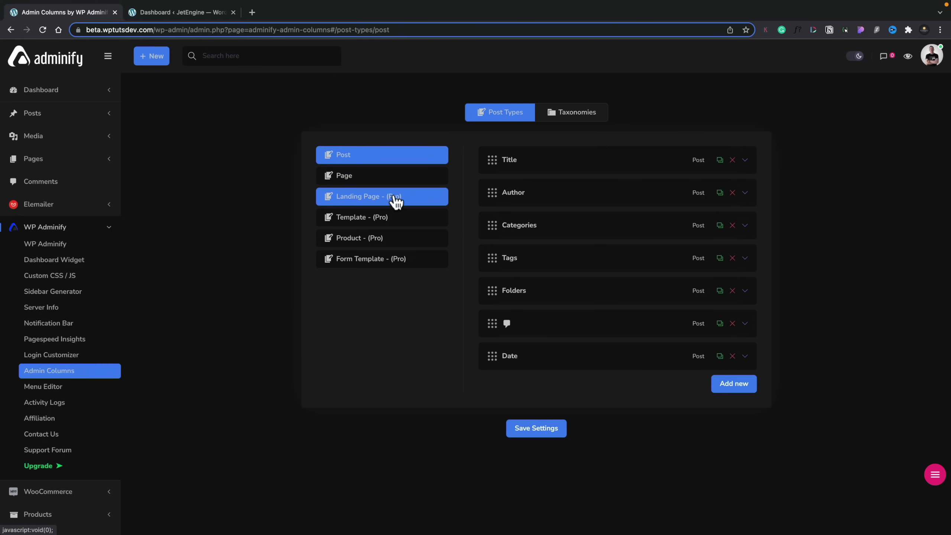
Step: Inspect Page's columns, dismiss the add-column warning, then open the Dashboard Widget settings
left_click(399, 175)
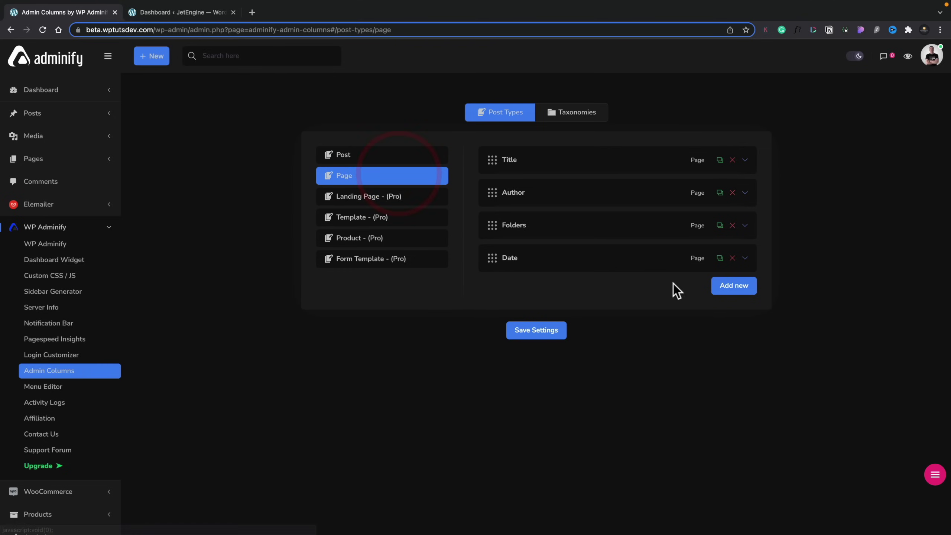
left_click(728, 289)
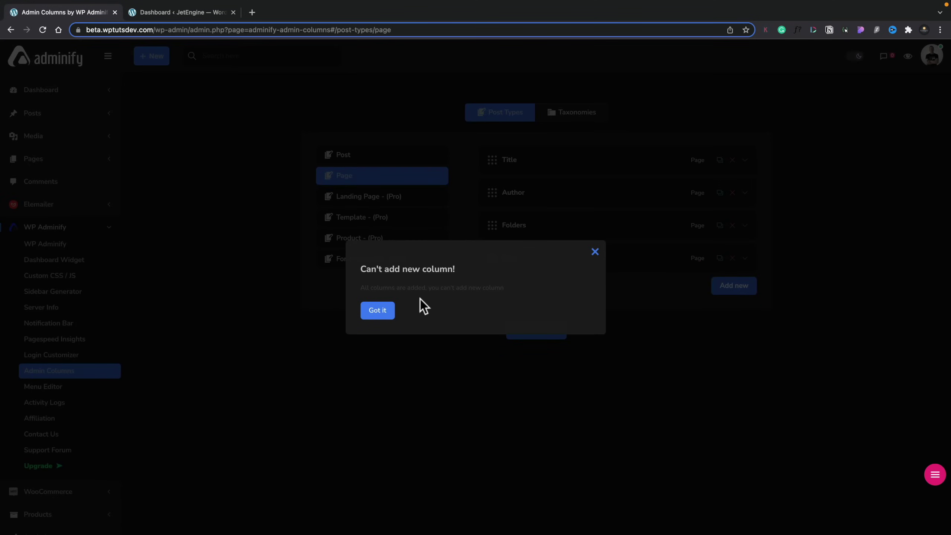
left_click(595, 251)
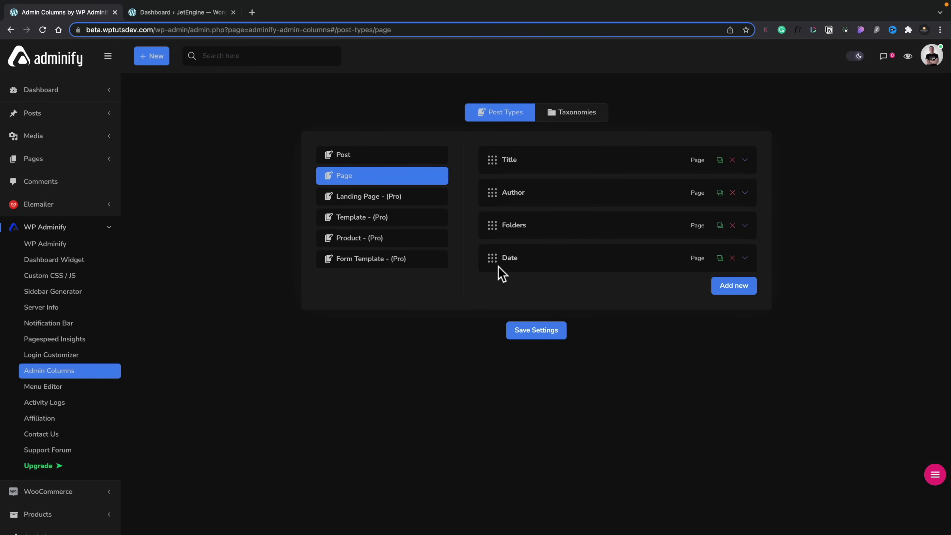
left_click(745, 161)
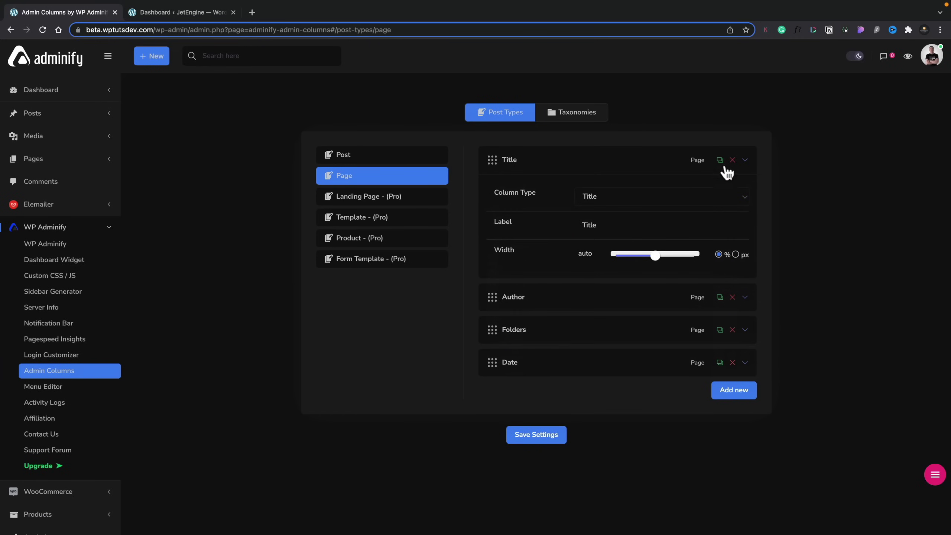
left_click(746, 160)
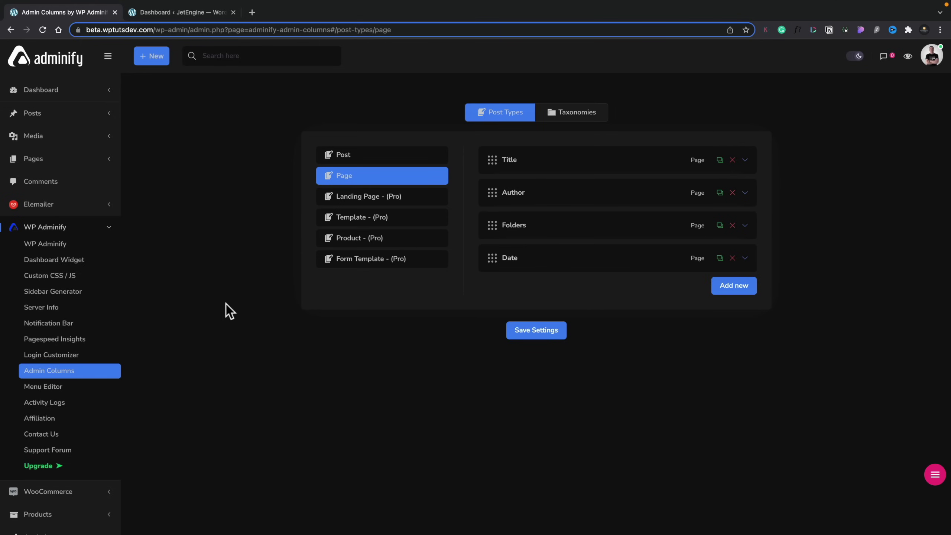
left_click(56, 265)
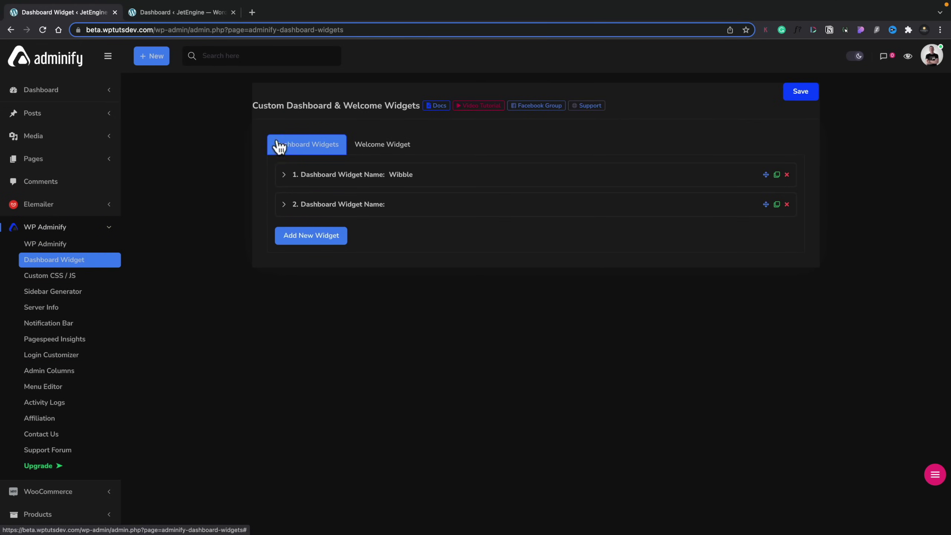
Step: View the Wibble widget on the Dashboard tab, then open the Custom CSS / JS page
left_click(152, 13)
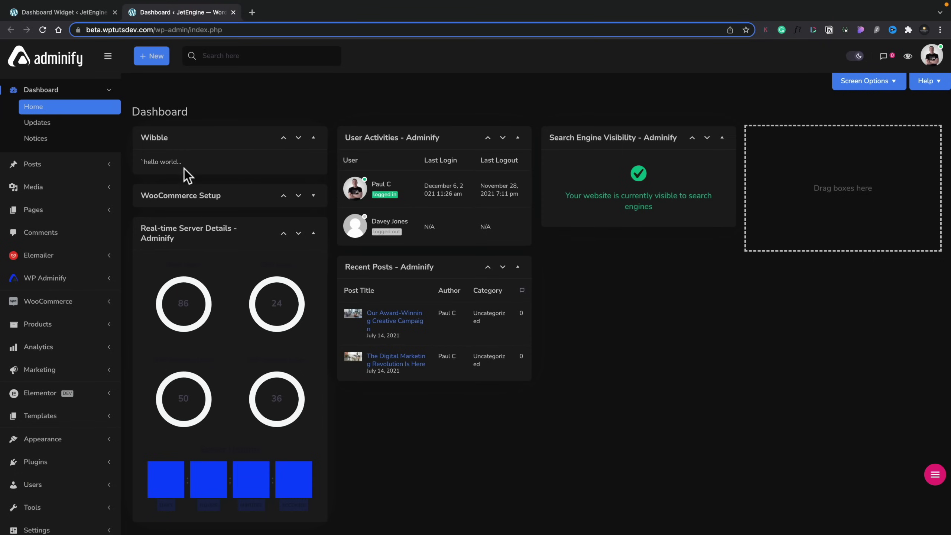
left_click(180, 155)
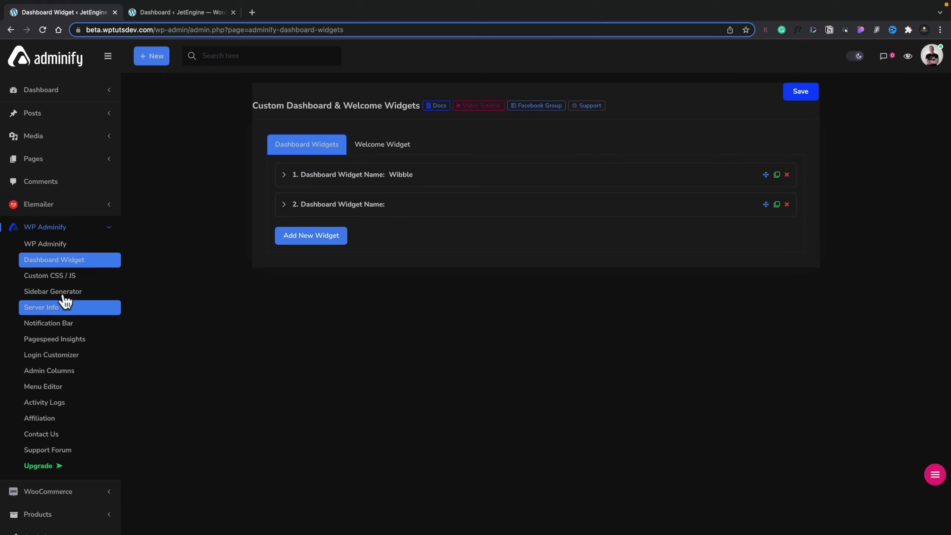
left_click(56, 280)
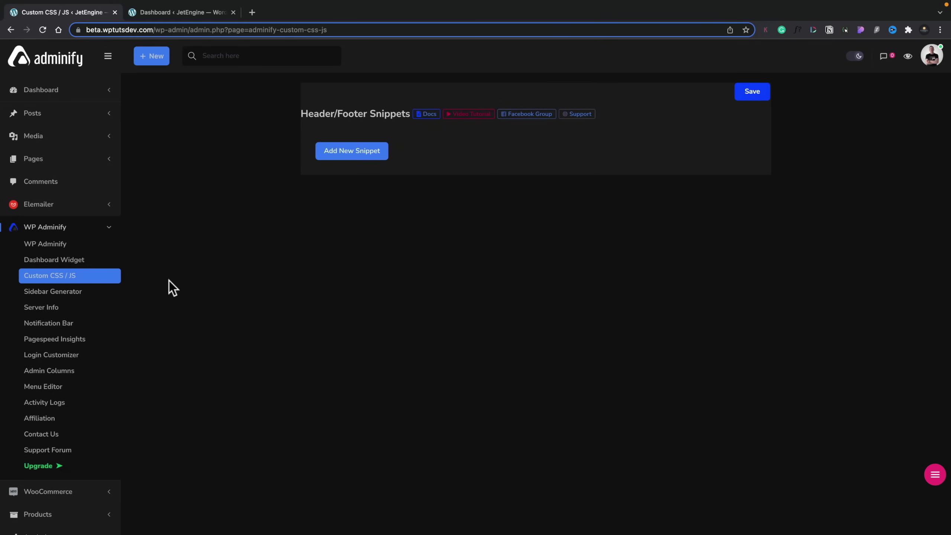
Step: Open the Sidebar Generator, switch the admin to light mode and back to dark, then open Server Info
left_click(65, 296)
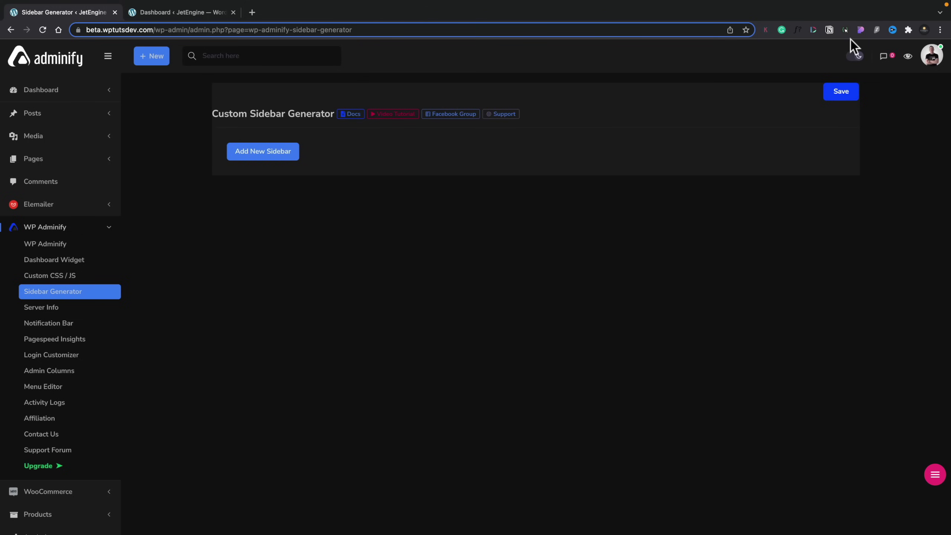
left_click(853, 57)
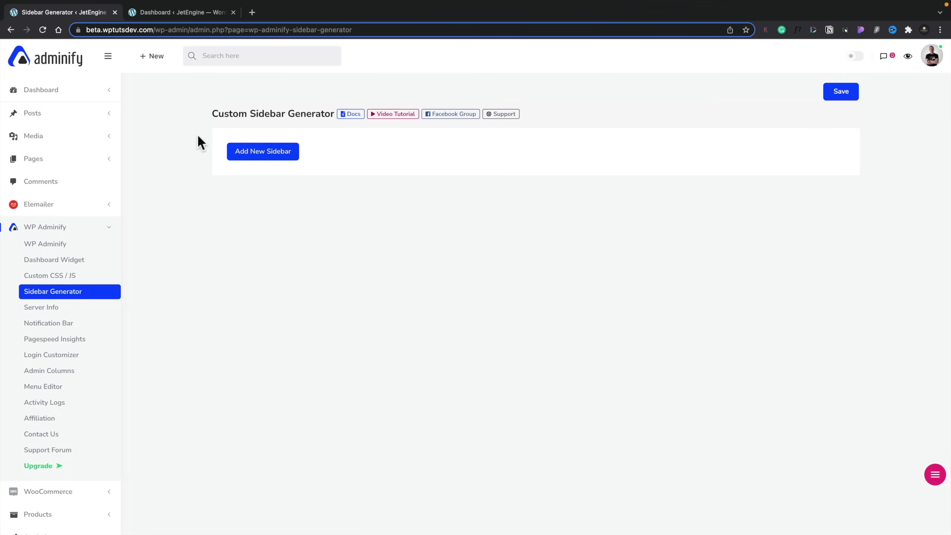
left_click(855, 58)
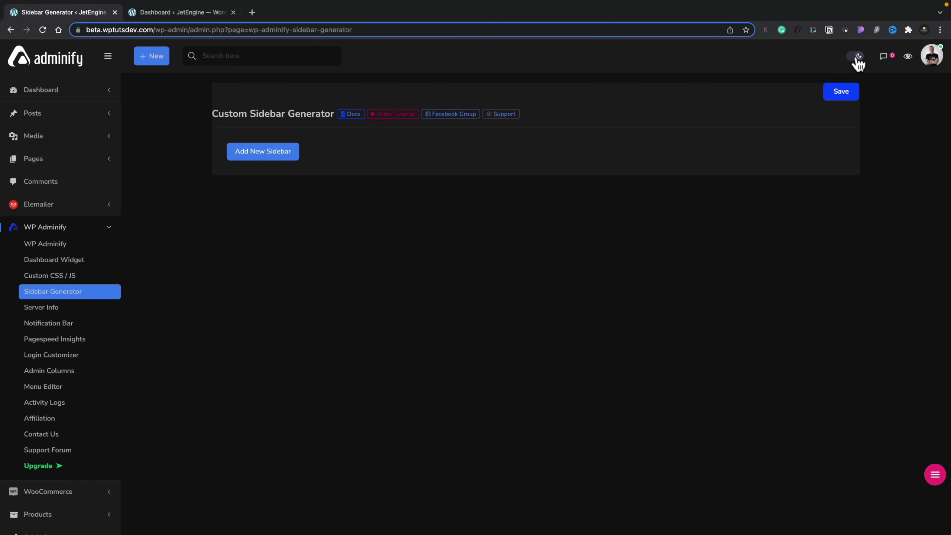
left_click(49, 306)
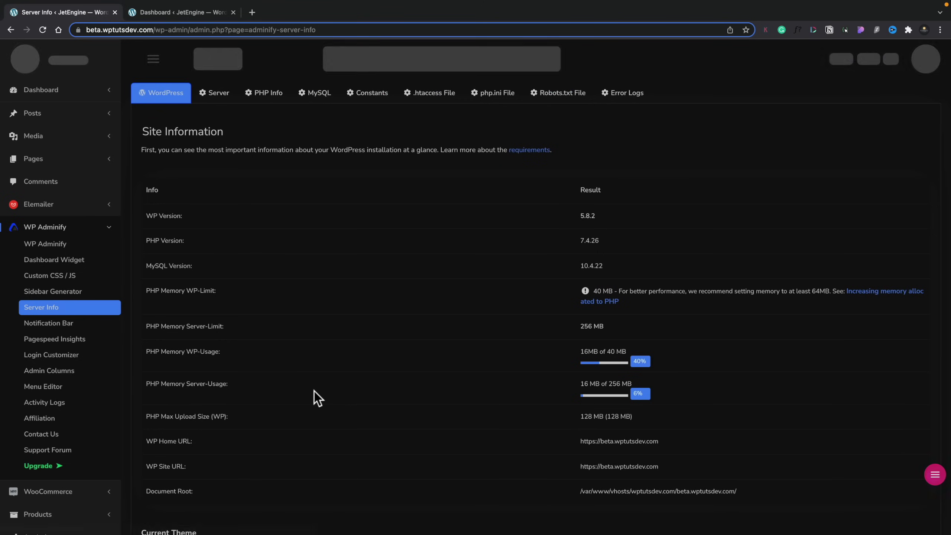
Step: Scroll through the Server Info details, then open Notification Bar in the Customizer
scroll(314, 391, "down", 10)
scroll(314, 392, "up", 10)
scroll(314, 391, "down", 10)
scroll(314, 391, "up", 10)
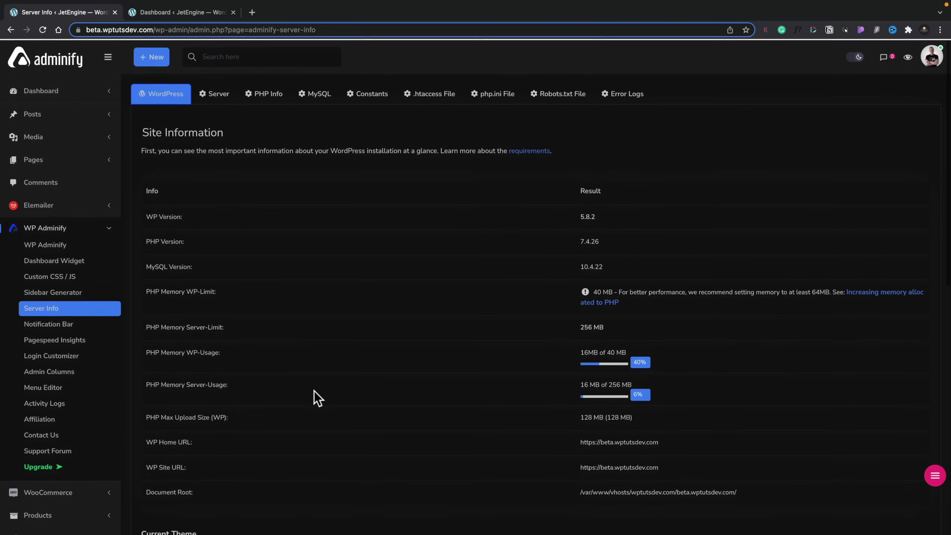
left_click(36, 326)
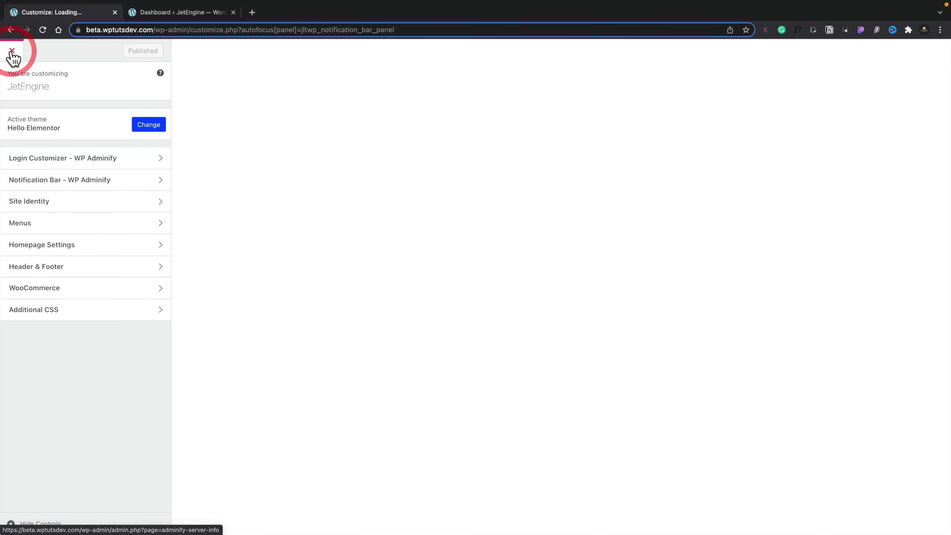
Step: Exit the Customizer using the X at its top-left
left_click(12, 51)
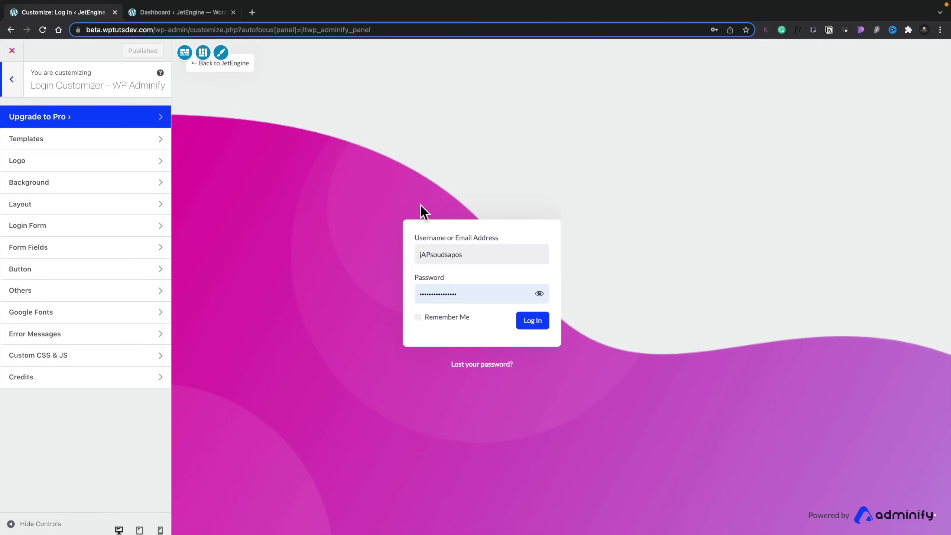
Step: Show the Login Customizer's Templates thumbnail grid
left_click(88, 135)
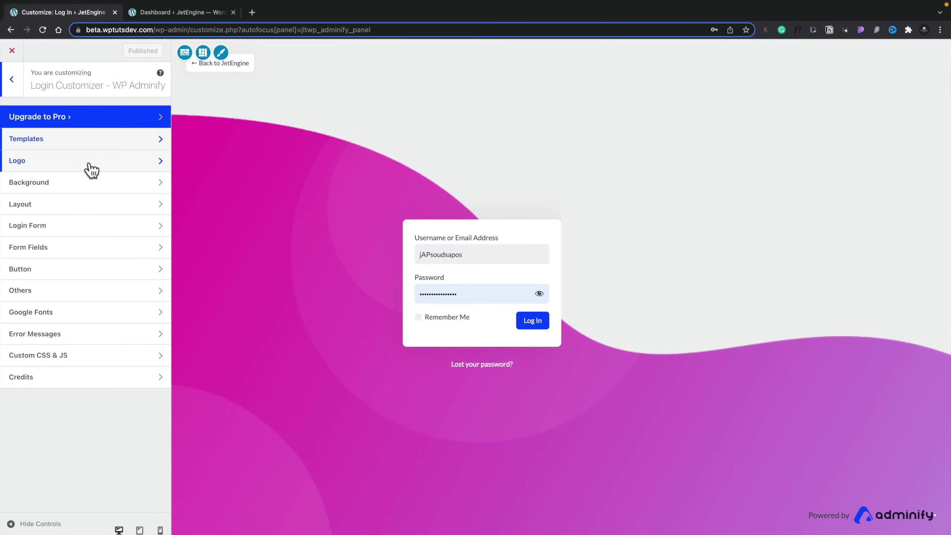
Step: Turn the login page logo on and back off, then return to the section list
left_click(89, 165)
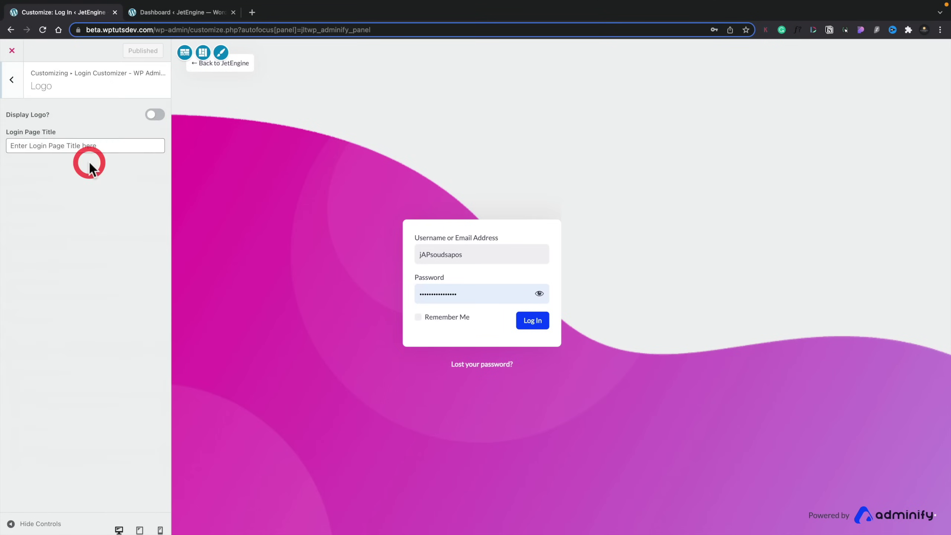
left_click(157, 115)
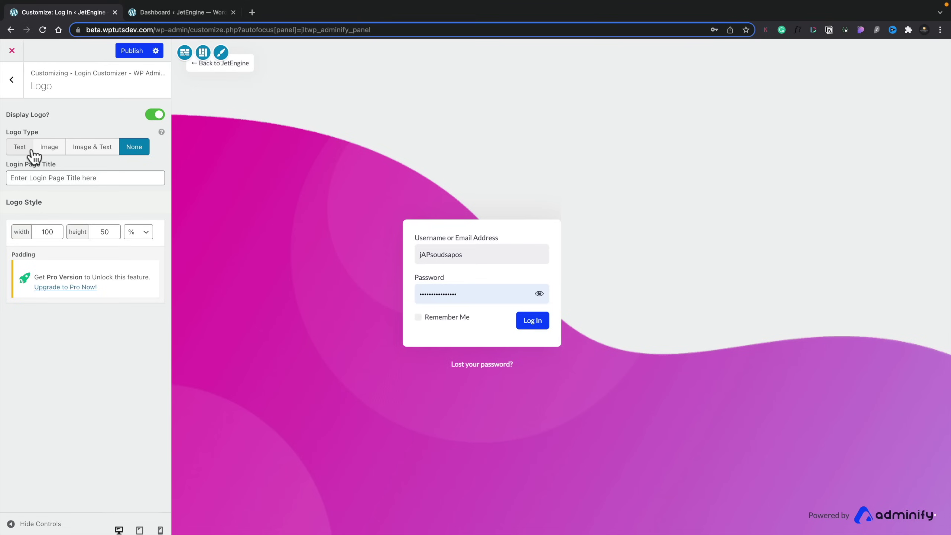
left_click(154, 115)
left_click(12, 80)
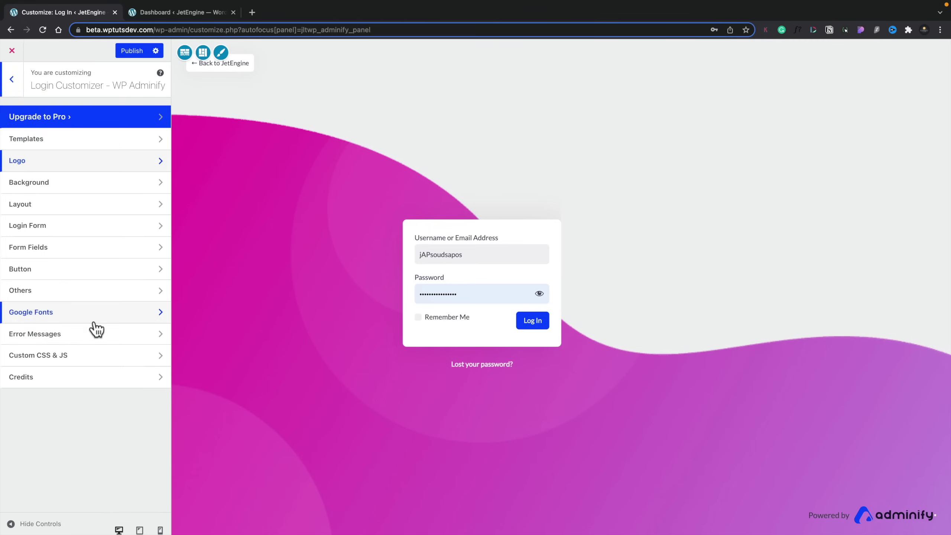
Step: Glance at the Custom CSS & JS editors, then go back and open Login Form settings
left_click(89, 355)
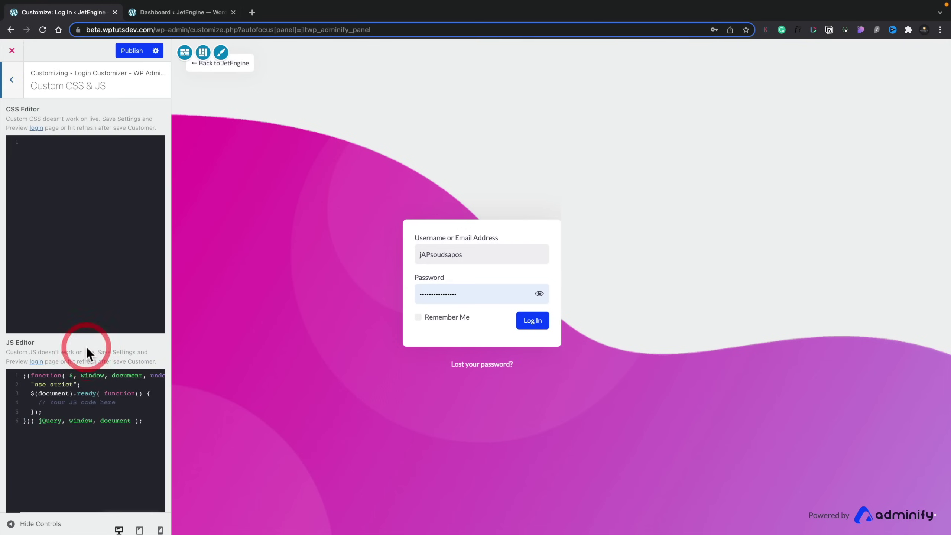
scroll(88, 342, "down", 3)
scroll(64, 240, "up", 3)
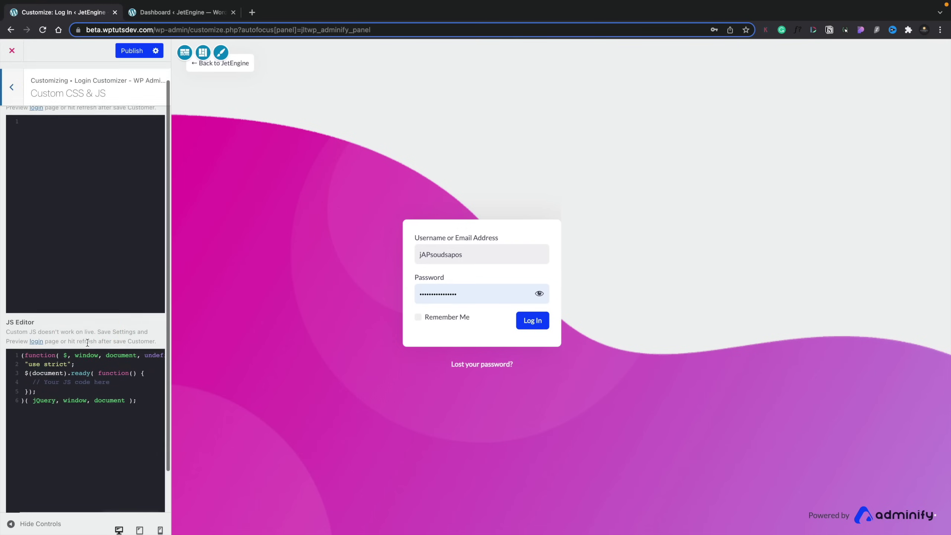
left_click(13, 80)
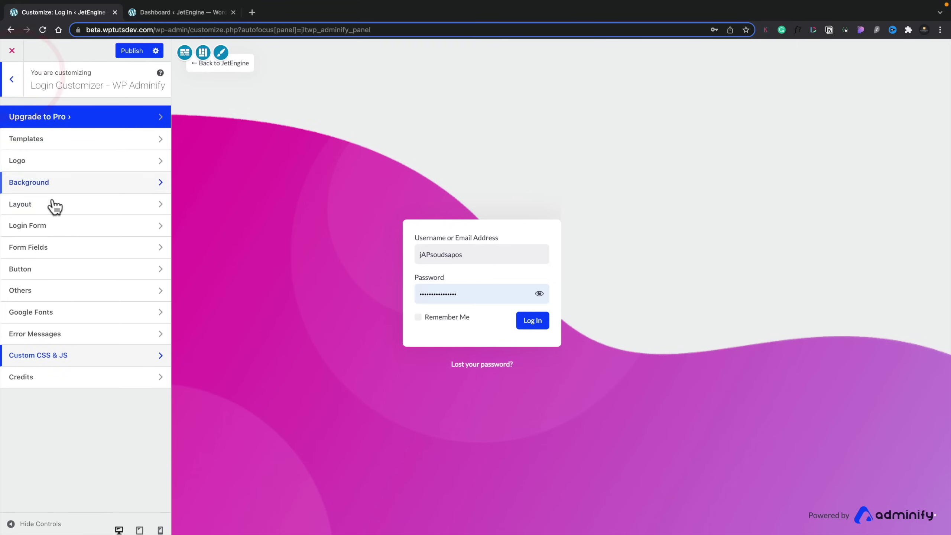
left_click(47, 226)
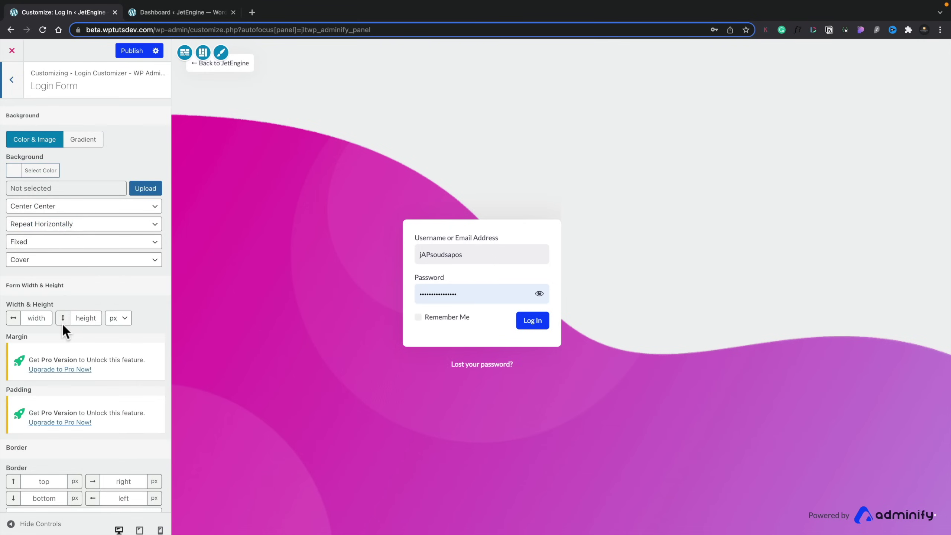
Step: Scroll through the Login Form's Background, Width & Height, Border and Box Shadow options
scroll(62, 318, "down", 1)
scroll(53, 380, "down", 7)
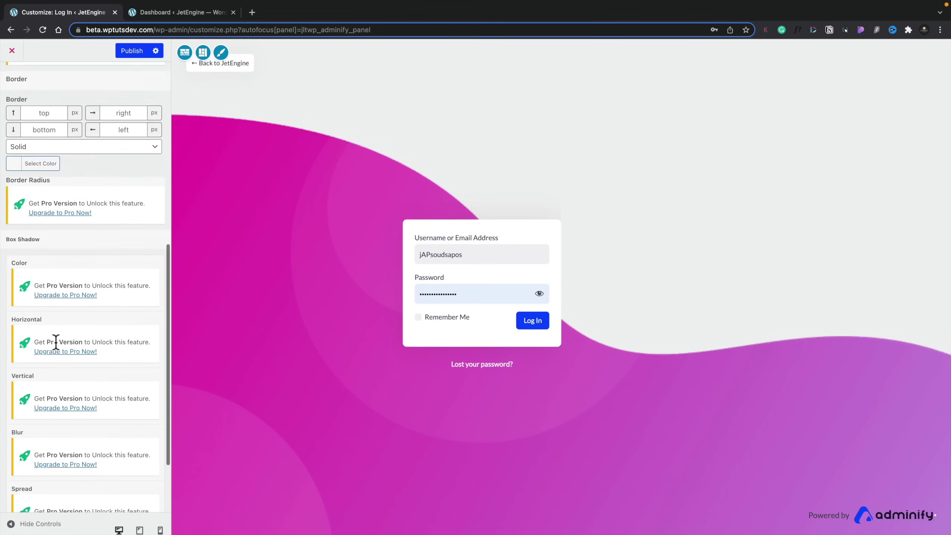
scroll(56, 342, "down", 2)
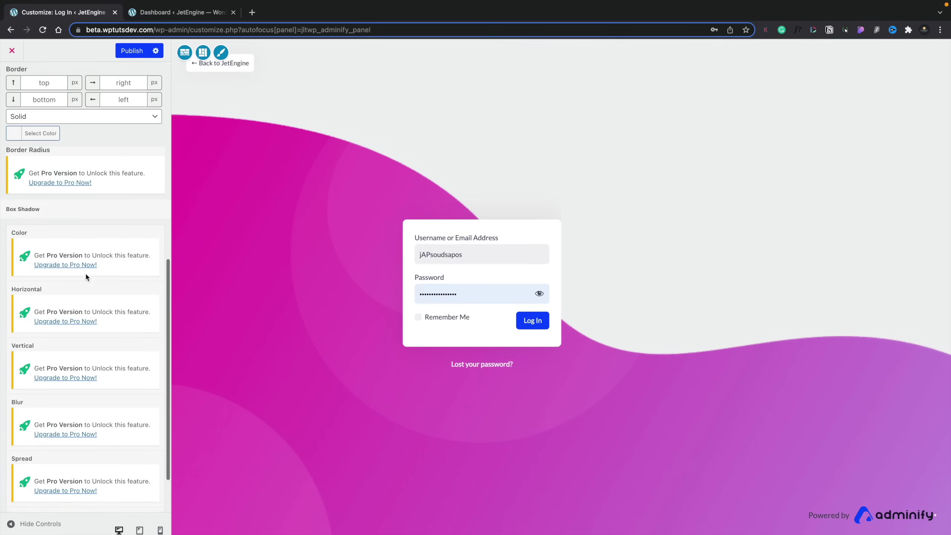
scroll(85, 272, "down", 3)
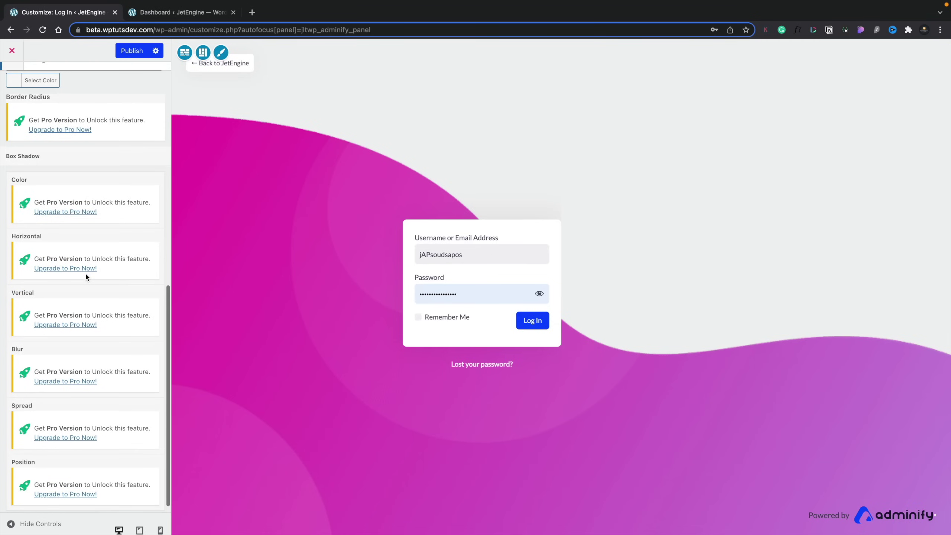
scroll(86, 276, "up", 5)
scroll(85, 276, "up", 4)
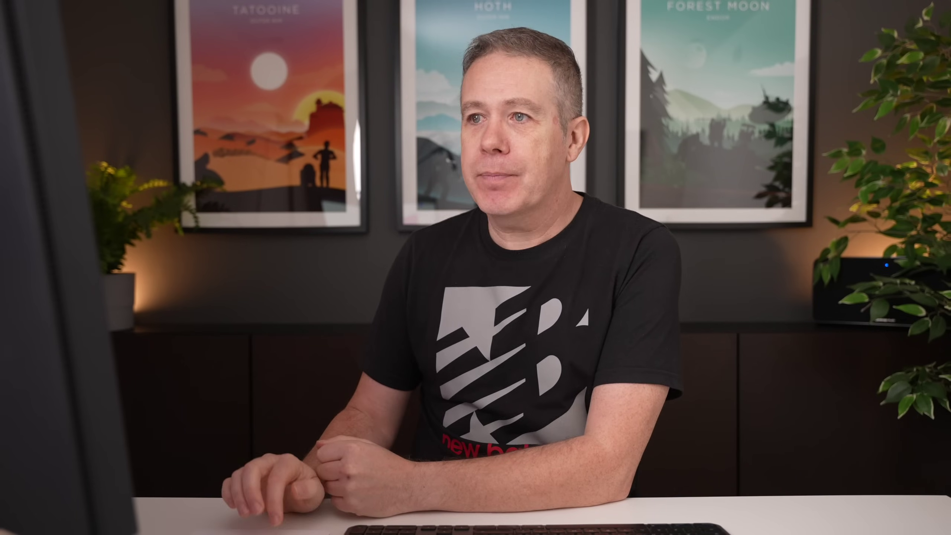
Step: Check the Form Fields label options, then review the login Button's Normal, Hover and Advanced settings
left_click(53, 118)
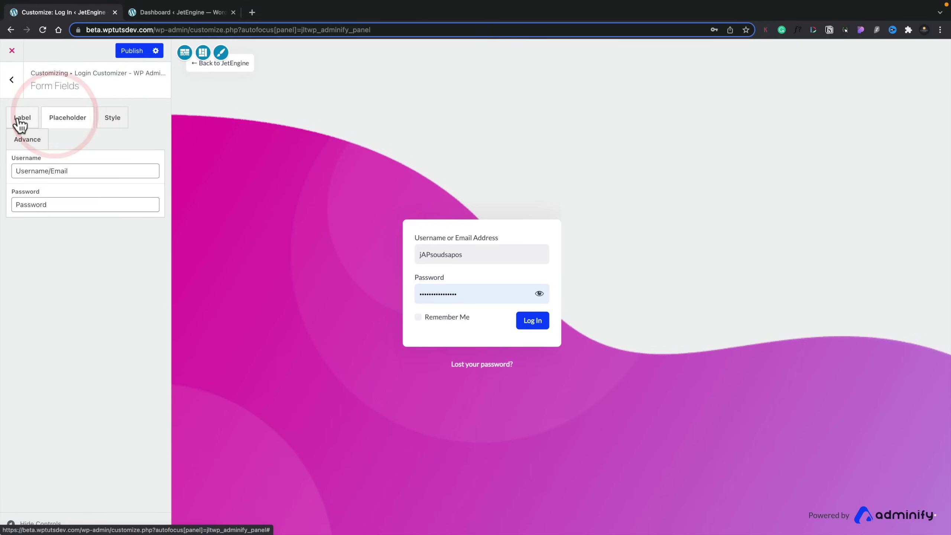
left_click(12, 80)
left_click(58, 271)
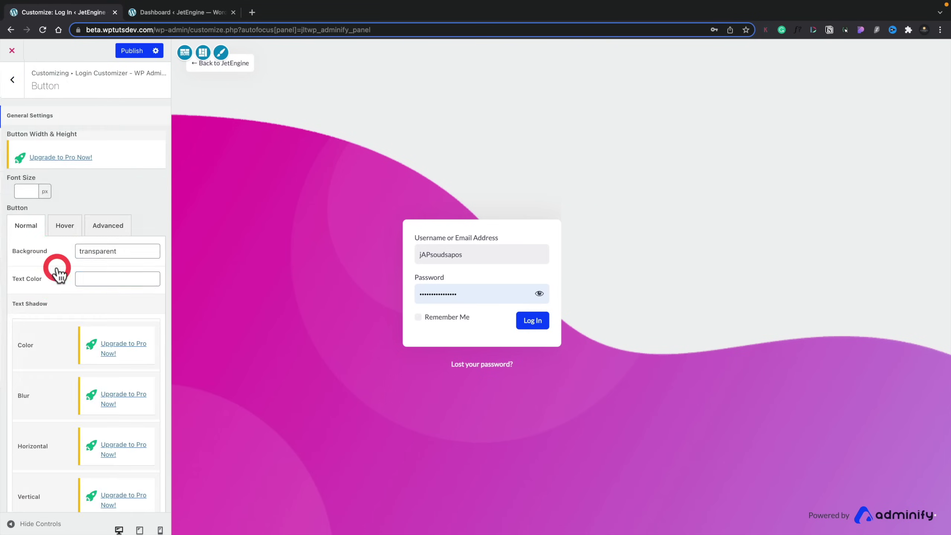
scroll(66, 359, "down", 1)
scroll(66, 358, "down", 1)
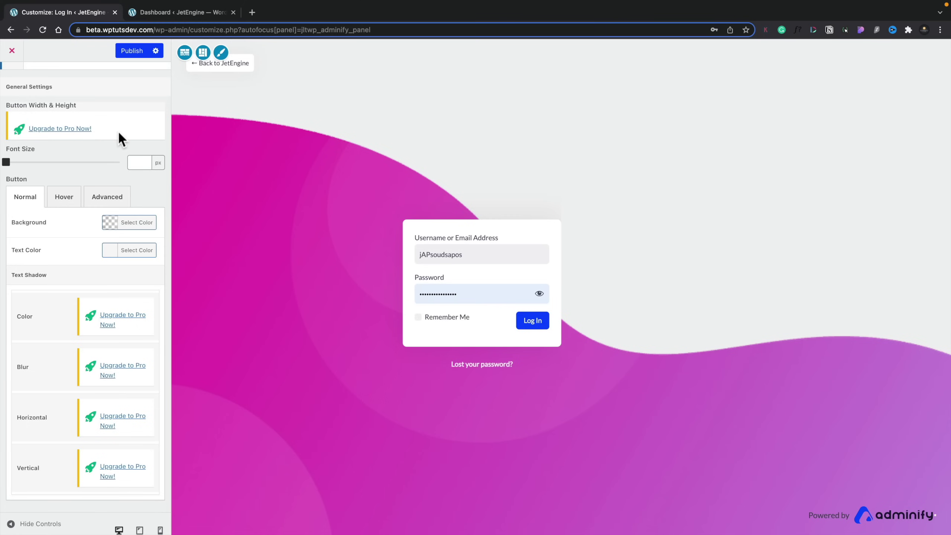
scroll(118, 130, "up", 1)
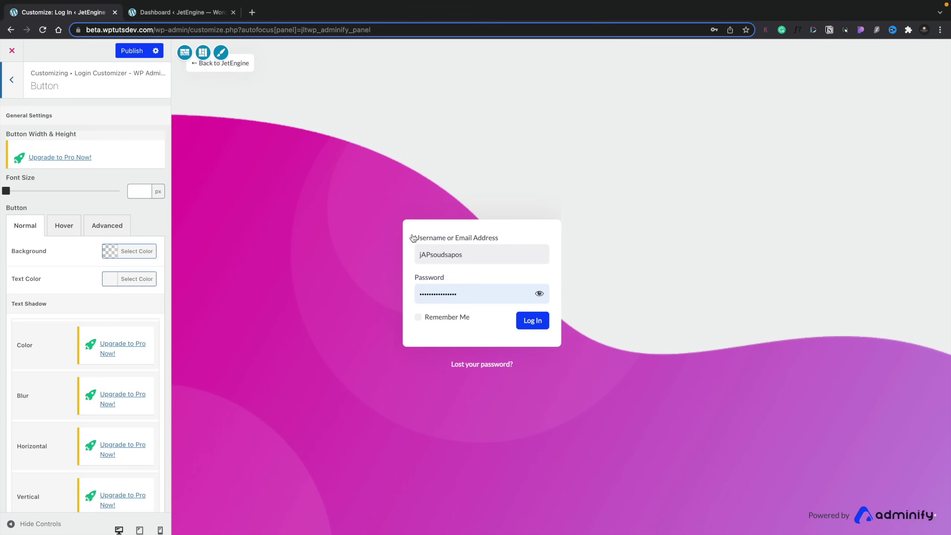
left_click(12, 50)
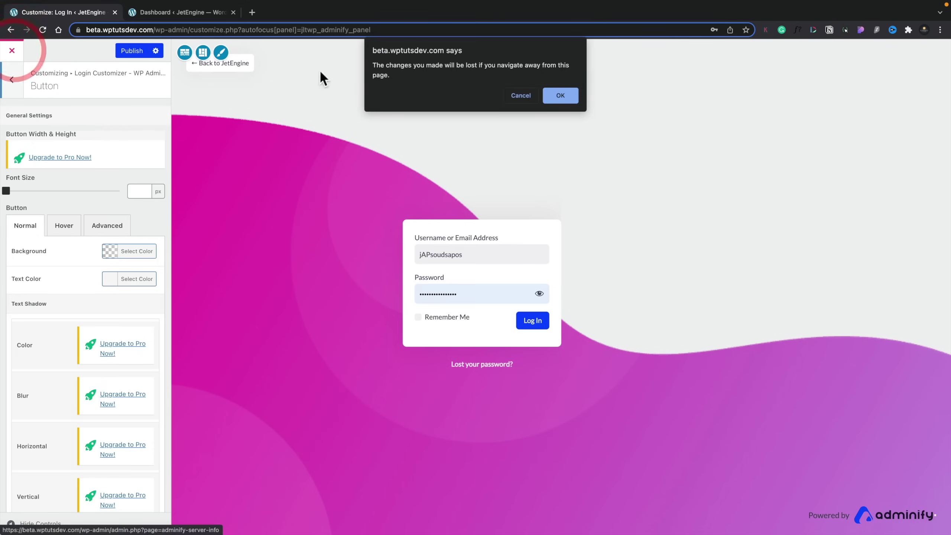
Step: Confirm leaving the login customizer, discarding the unsaved changes
left_click(563, 93)
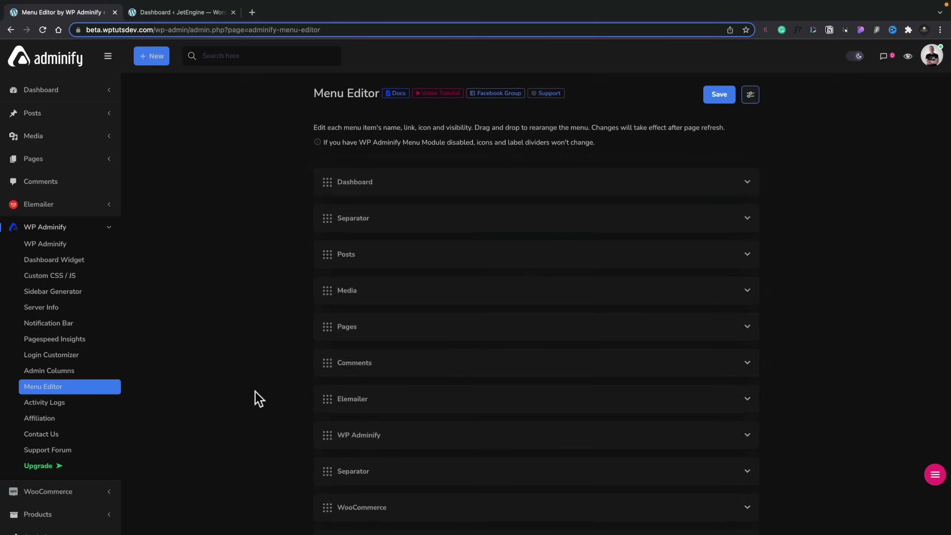
Step: Expand and collapse the Dashboard item's settings in the Menu Editor
scroll(255, 392, "down", 2)
scroll(255, 392, "down", 2)
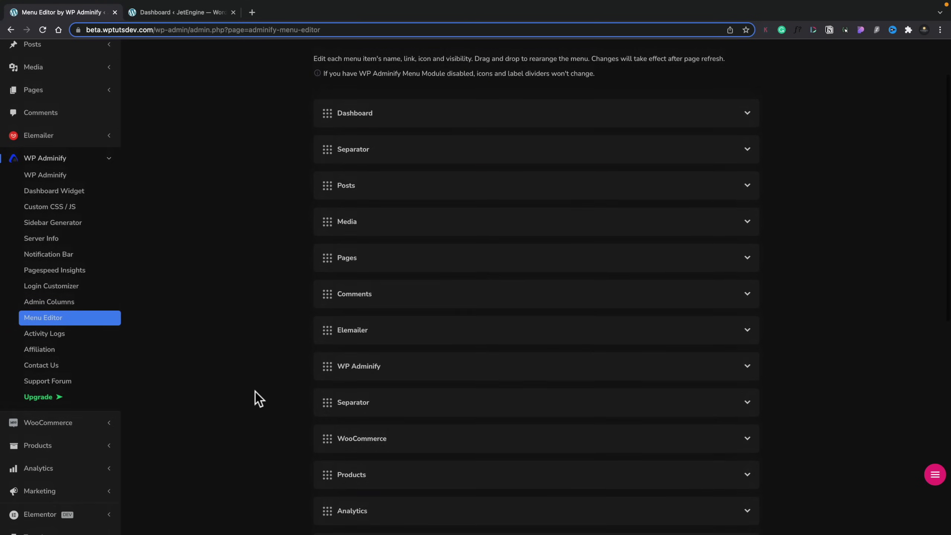
scroll(255, 392, "up", 4)
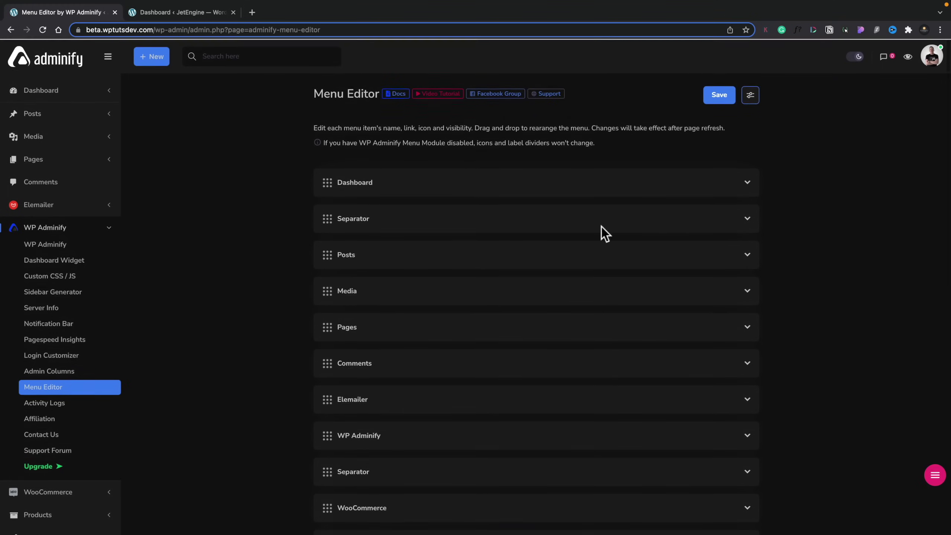
left_click(747, 183)
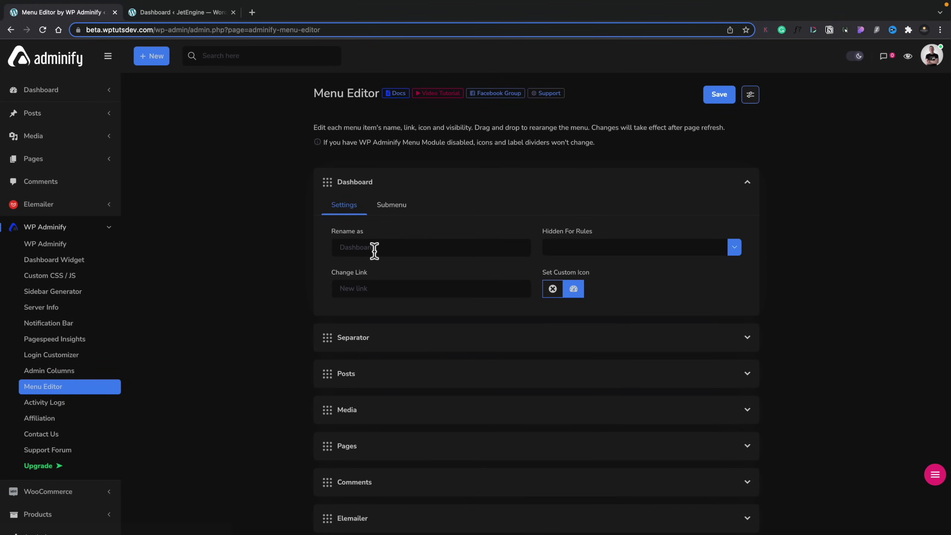
left_click(747, 183)
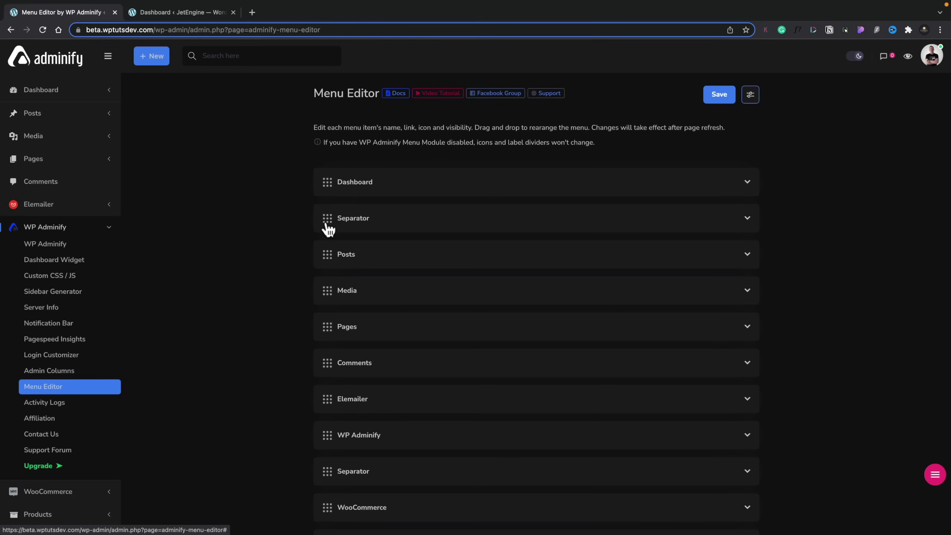
Step: Move Pages above Media in the admin menu order and save it
left_click_drag(324, 329, 326, 286)
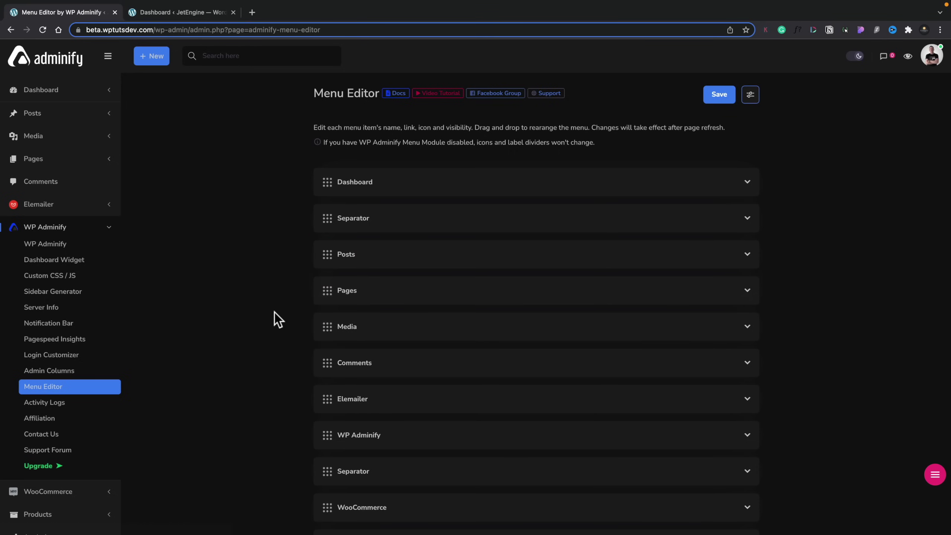
scroll(274, 312, "down", 6)
scroll(275, 312, "down", 7)
scroll(275, 312, "up", 13)
left_click(719, 101)
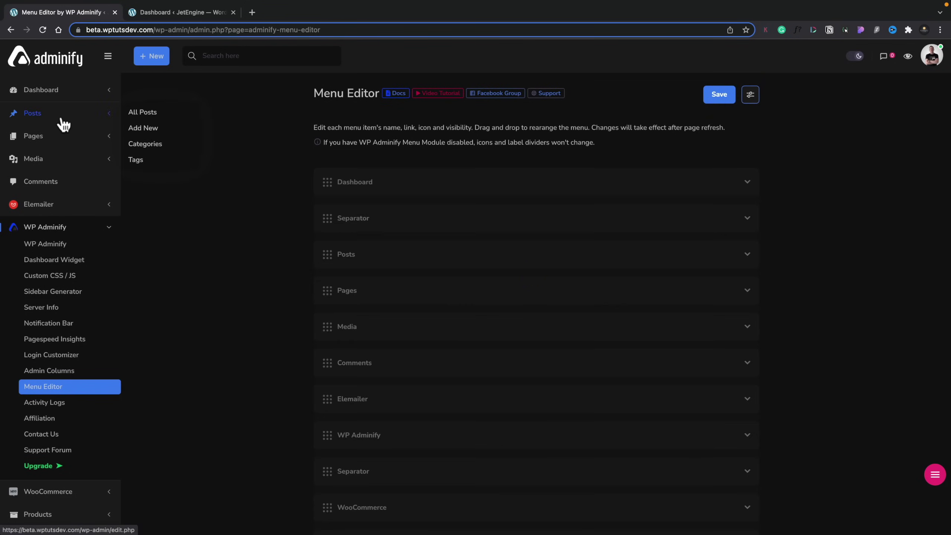
mouse_move(62, 141)
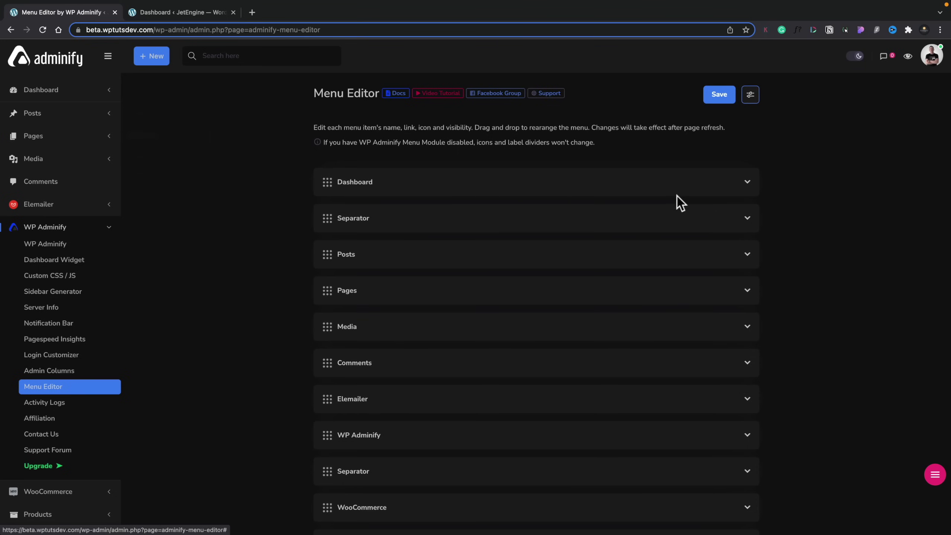
Step: Expand Comments, check its Hidden For Rules role list, and view its Submenu and Settings tabs
left_click(748, 365)
scroll(750, 370, "down", 1)
scroll(632, 361, "down", 2)
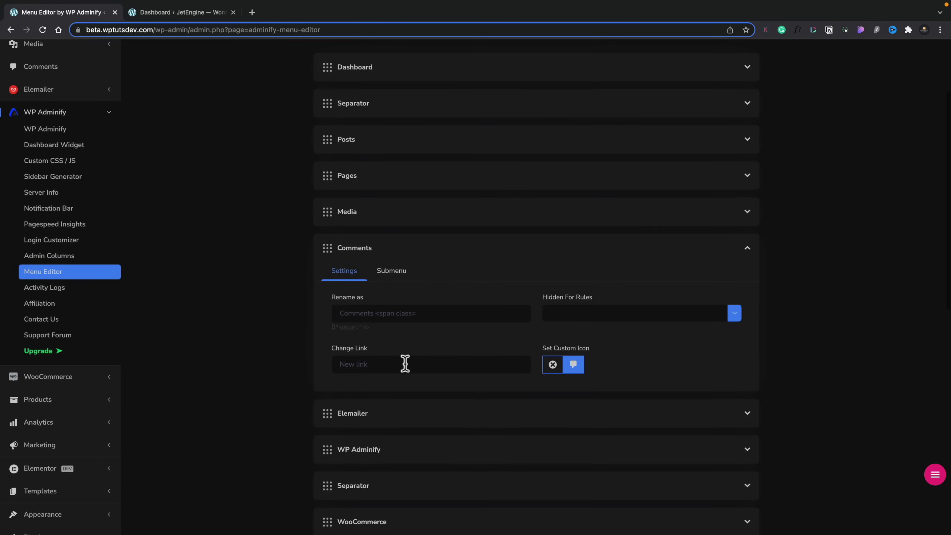
left_click(735, 313)
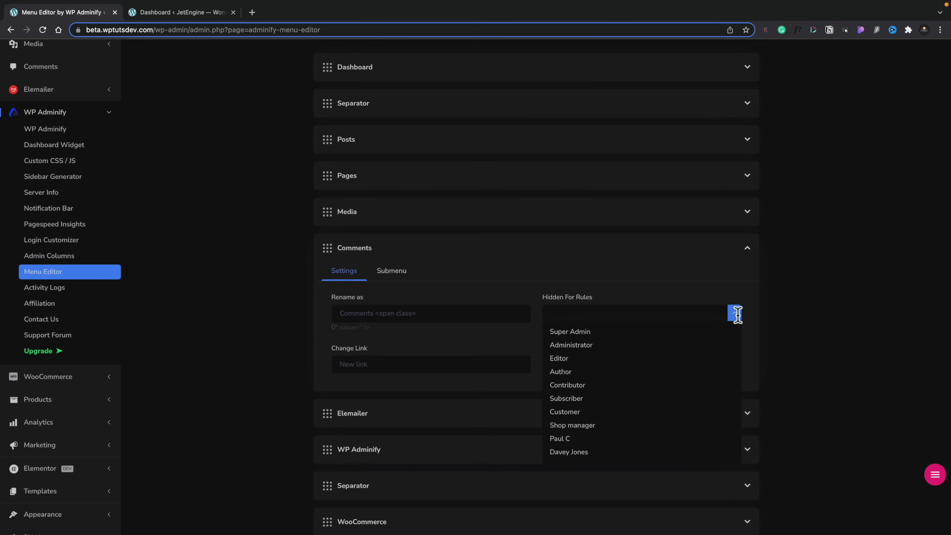
left_click(737, 314)
left_click(400, 275)
left_click(343, 276)
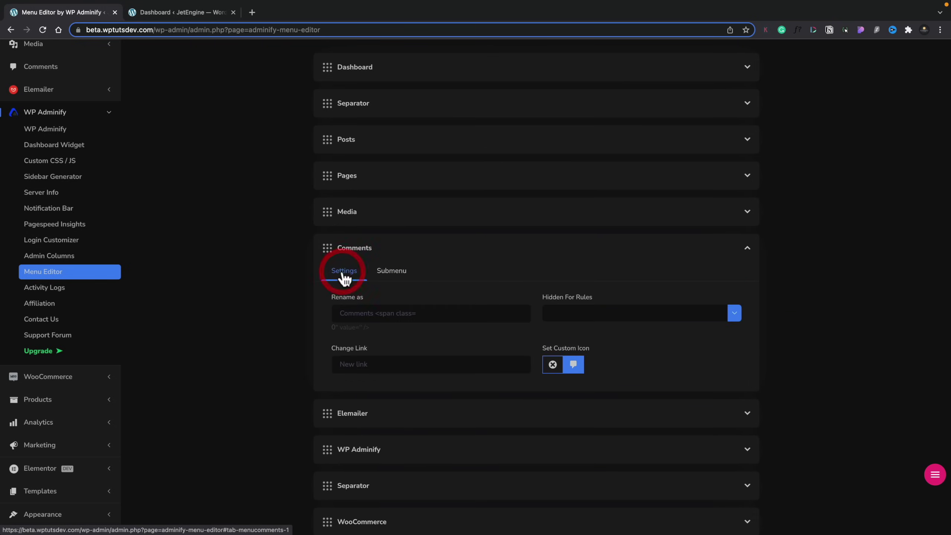